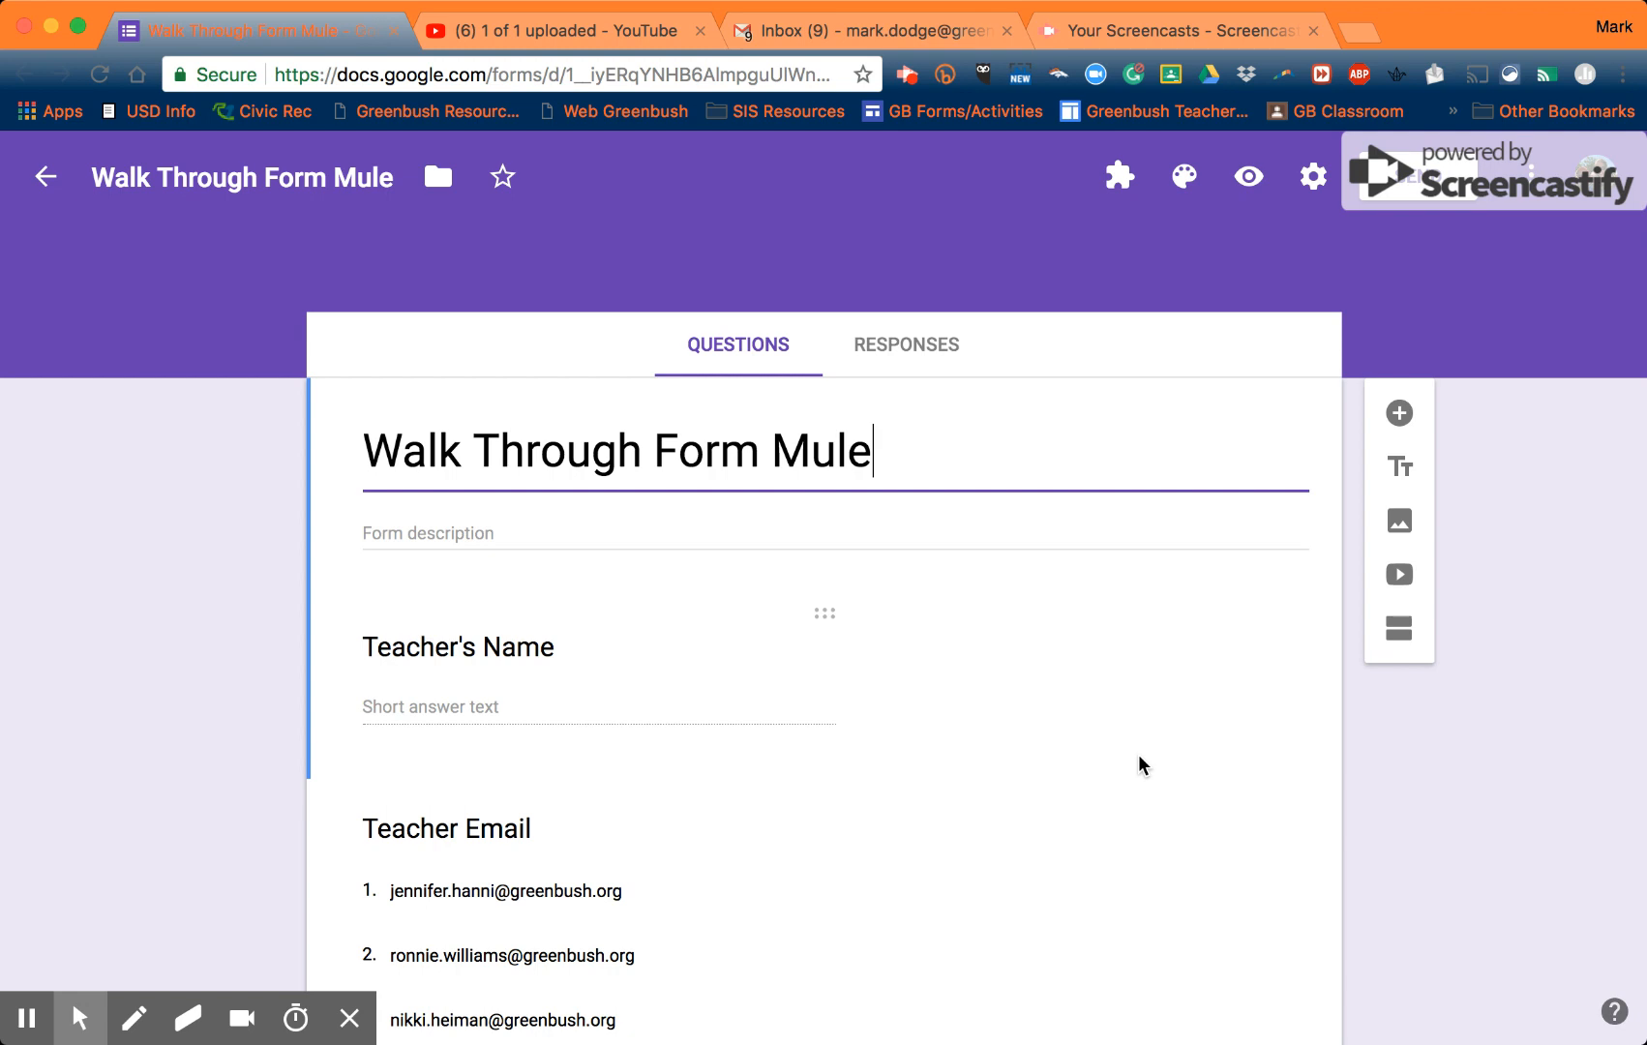
# - From the form's Responses tab, create the new linked spreadsheet Walk Through Form Mule (Responses)
pyautogui.scroll(-3, 1139, 764)
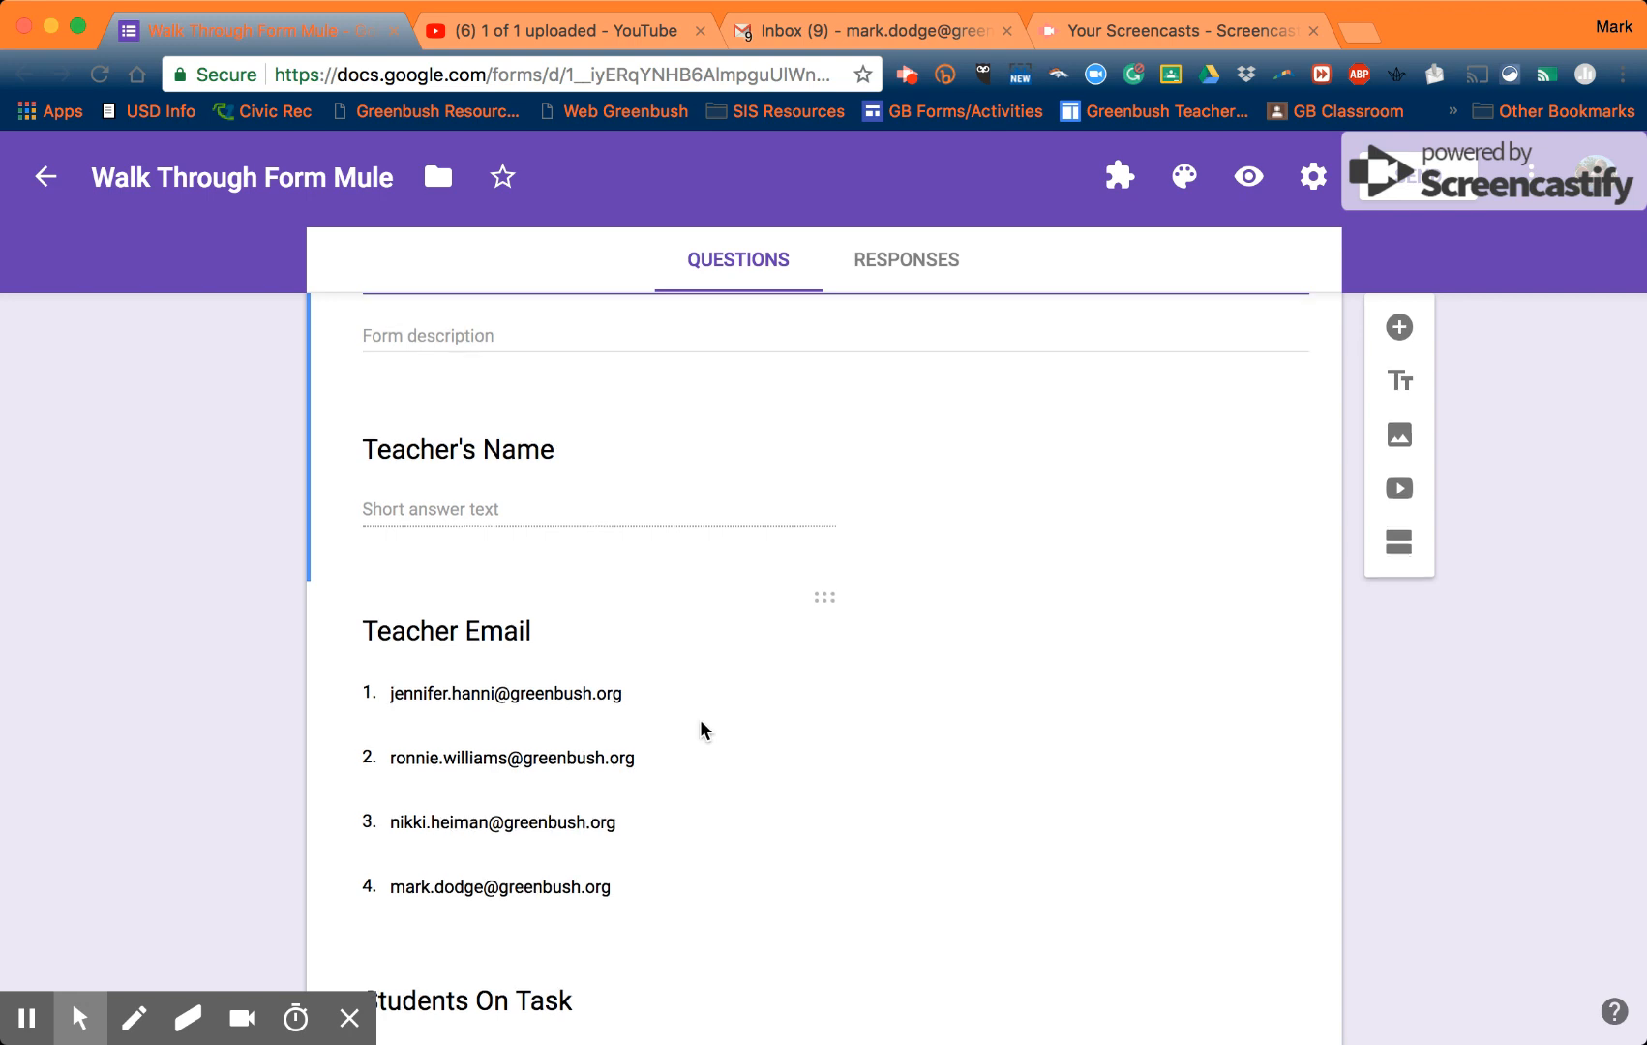
pyautogui.scroll(-3, 704, 729)
pyautogui.scroll(-1, 704, 729)
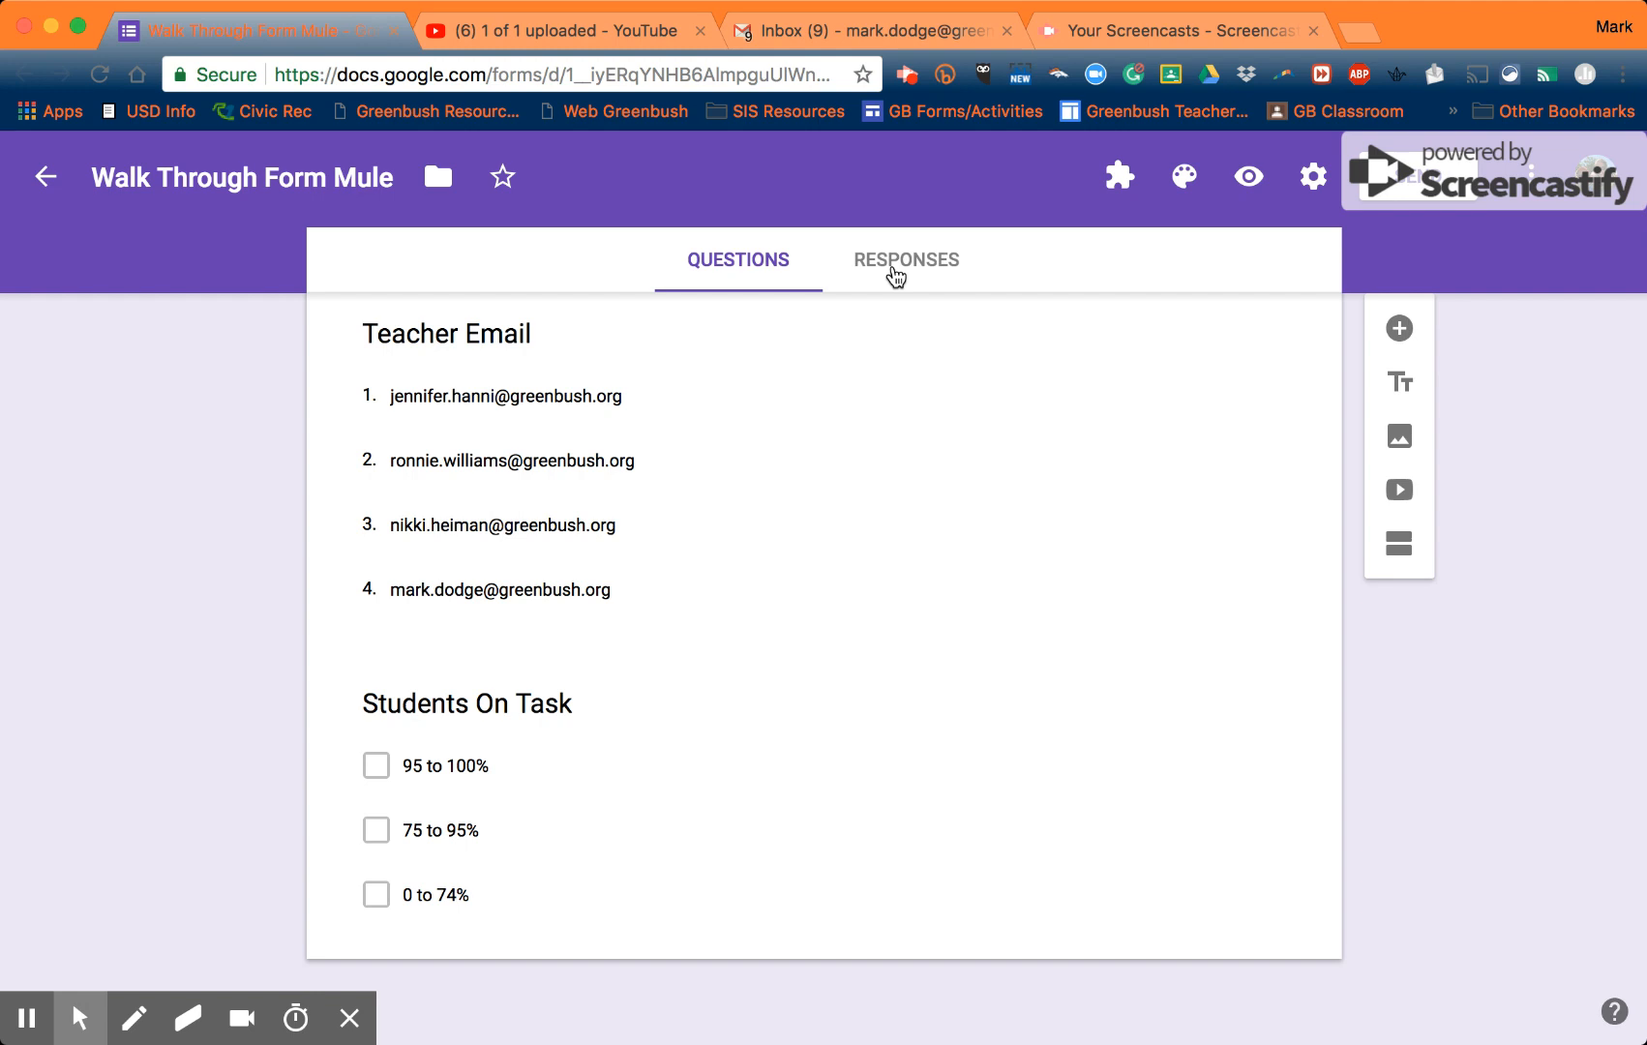
pyautogui.click(896, 276)
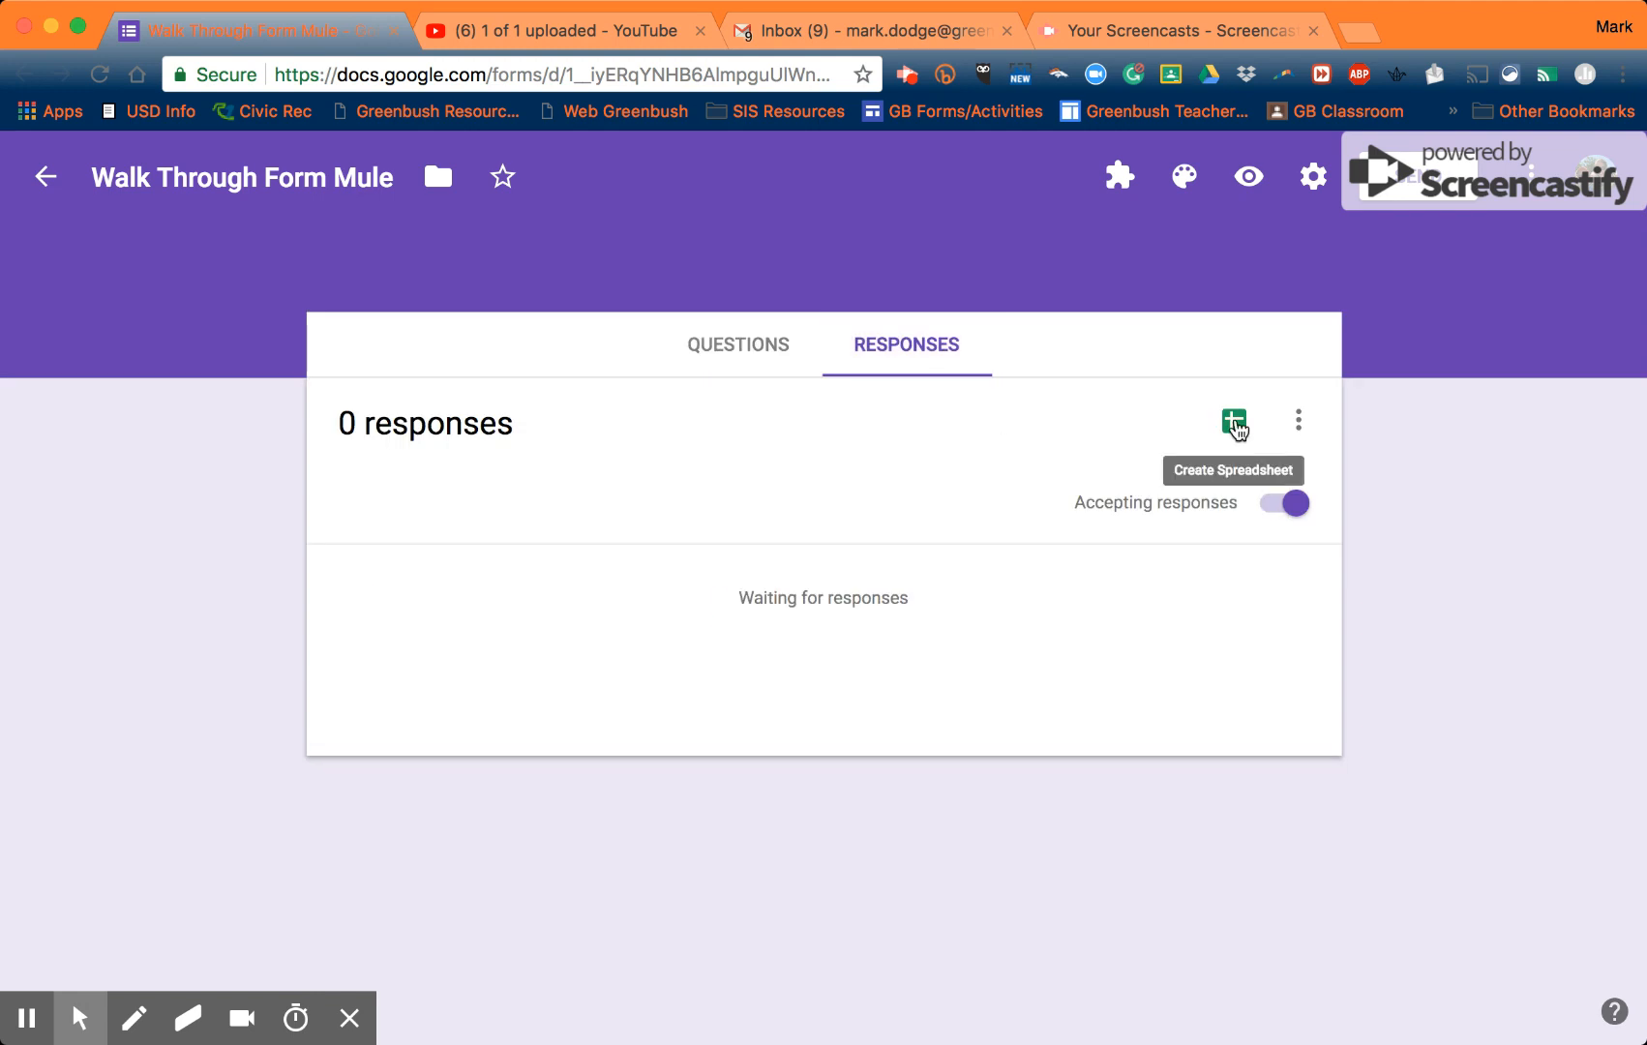
pyautogui.click(1235, 423)
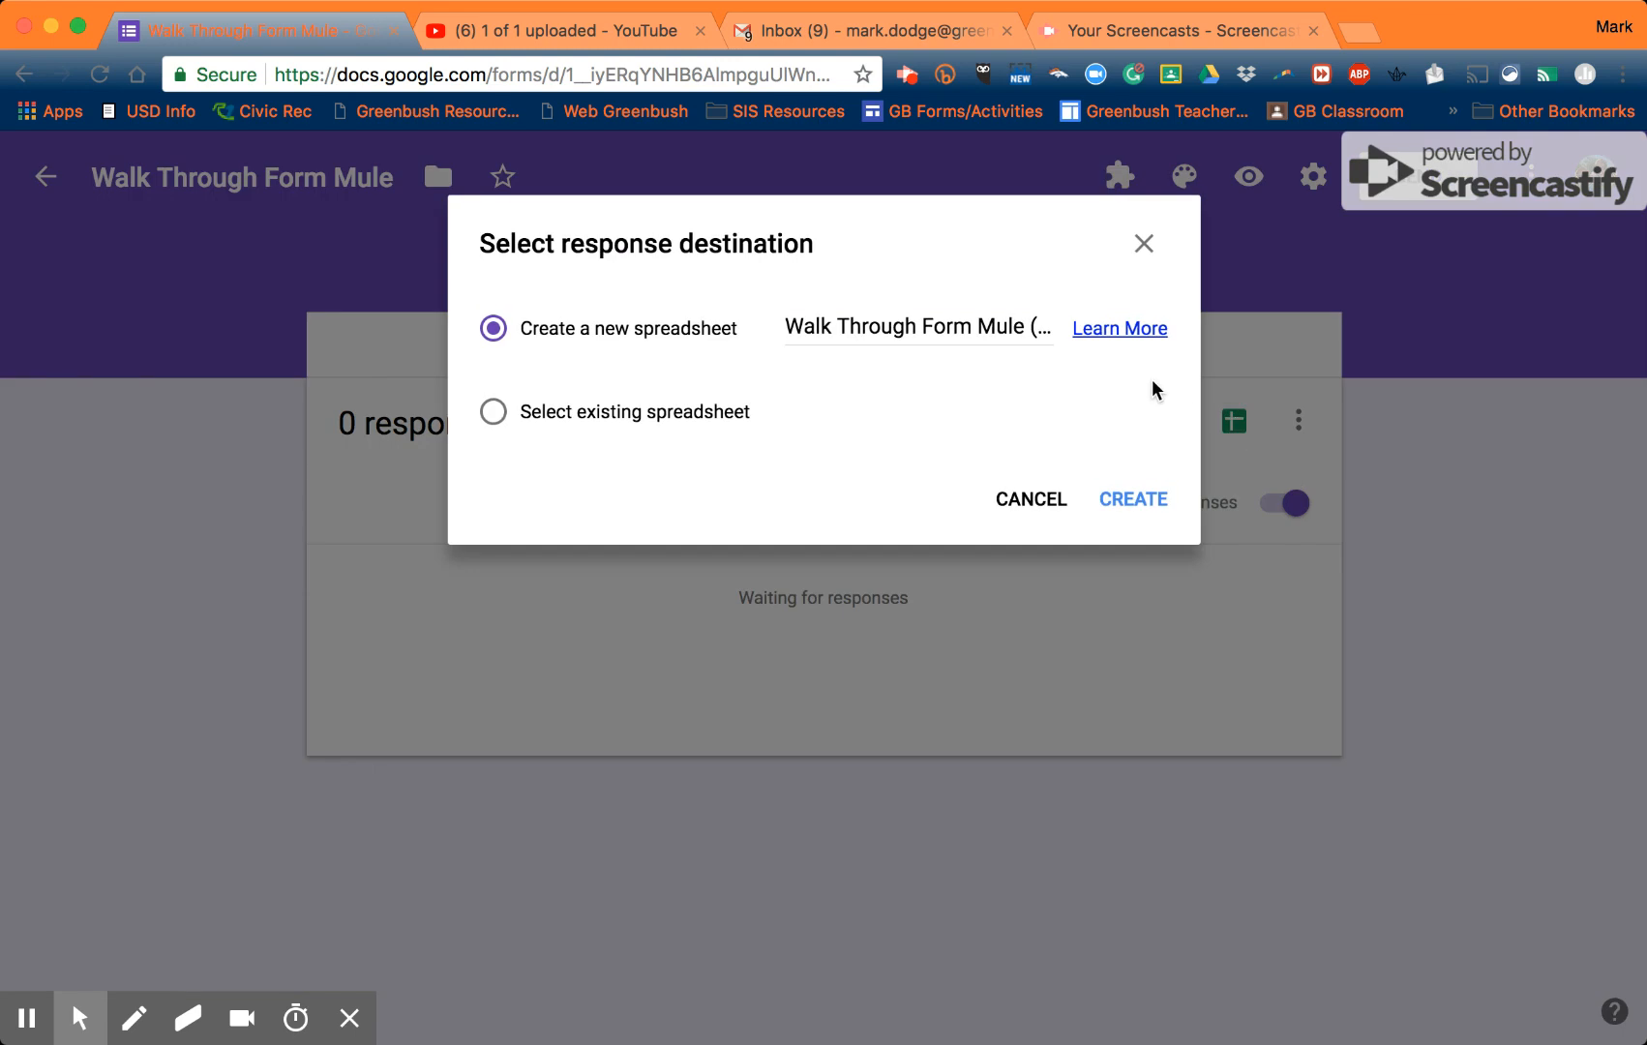
pyautogui.click(1123, 329)
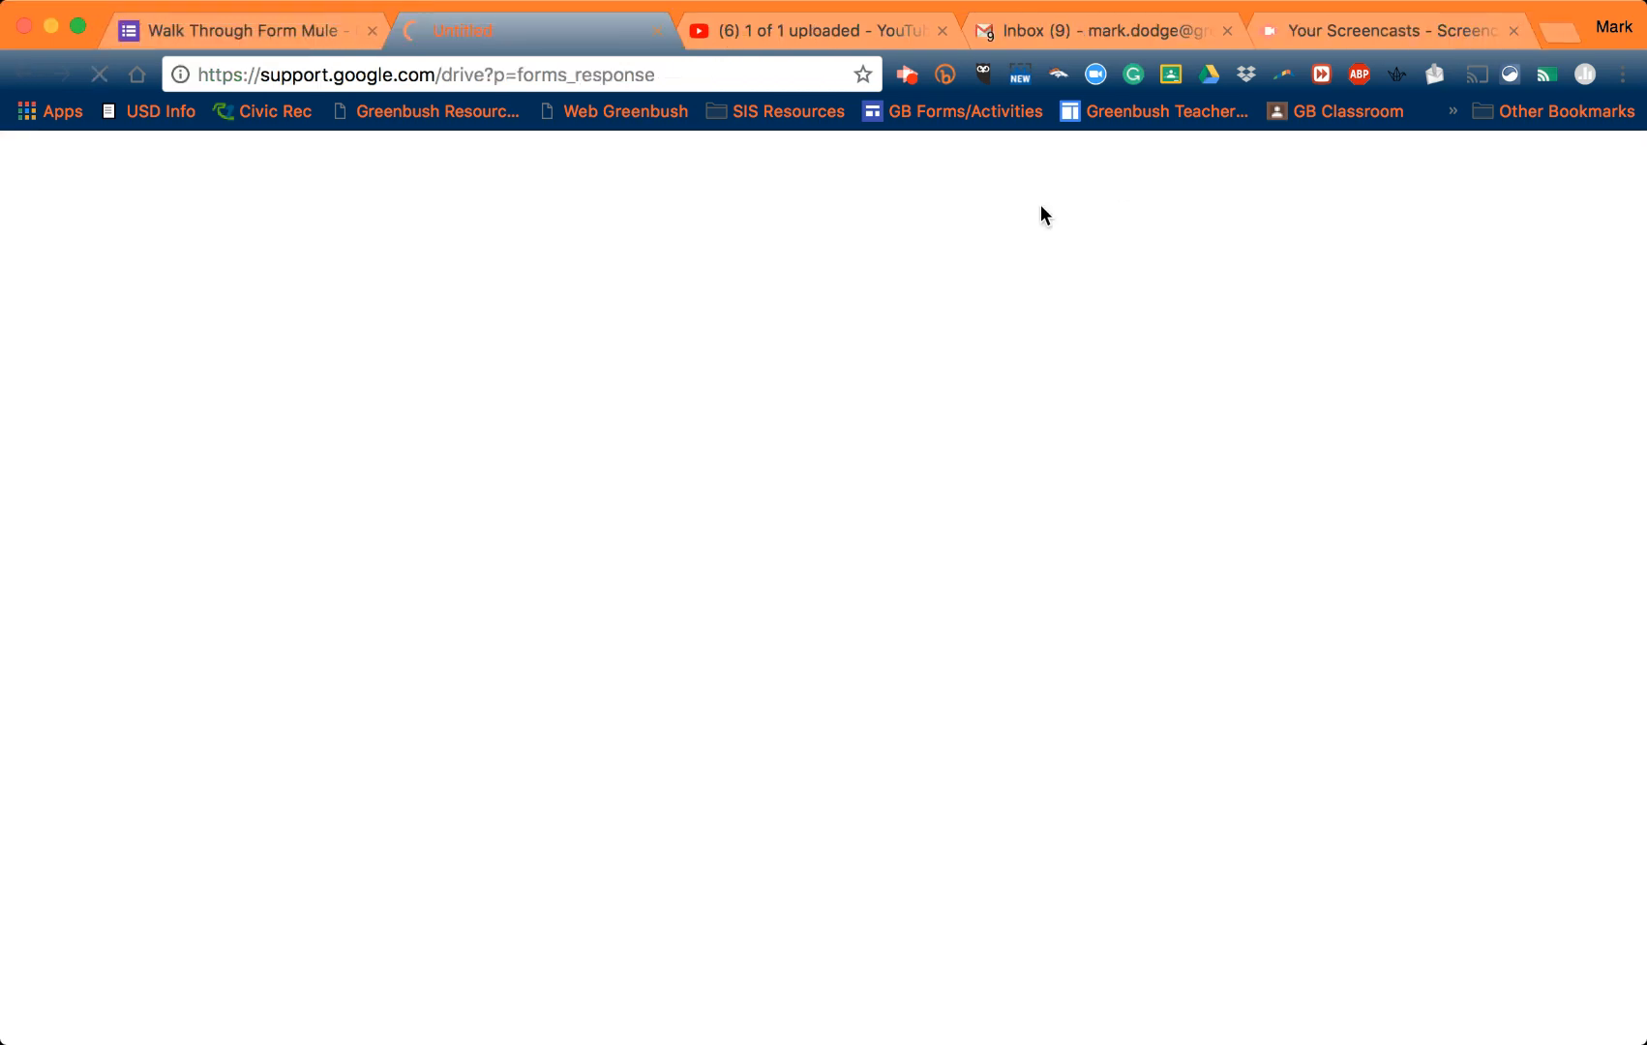
pyautogui.click(658, 30)
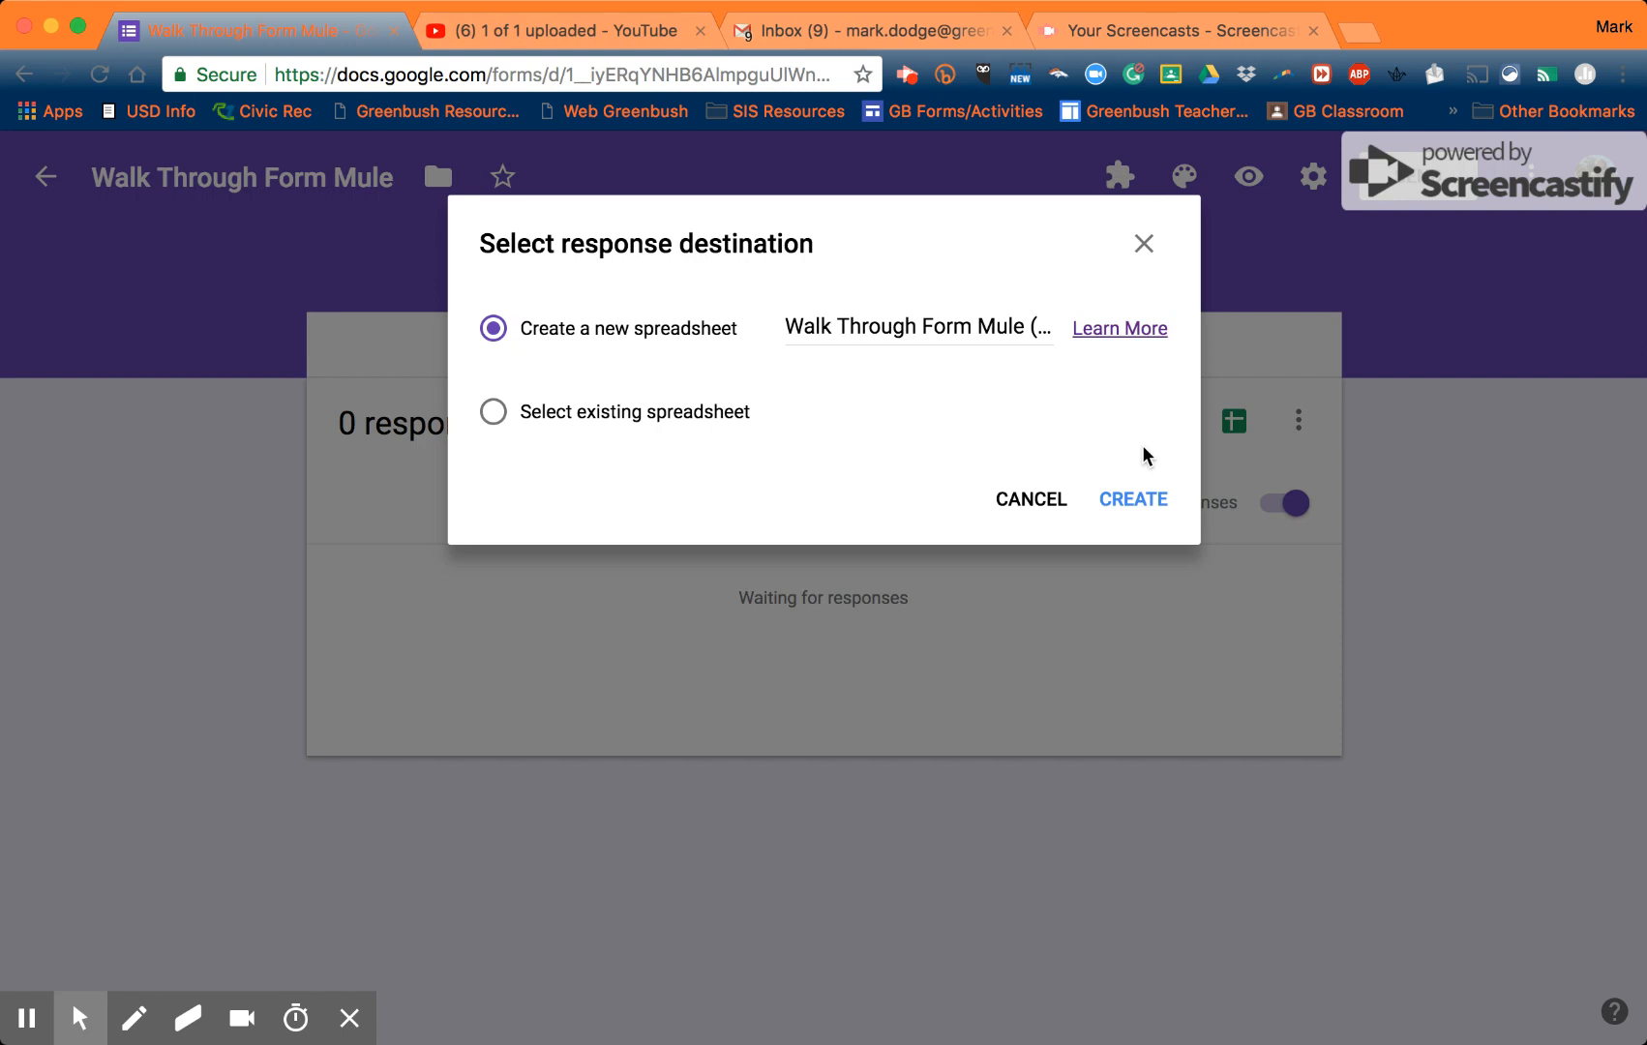
pyautogui.click(1150, 505)
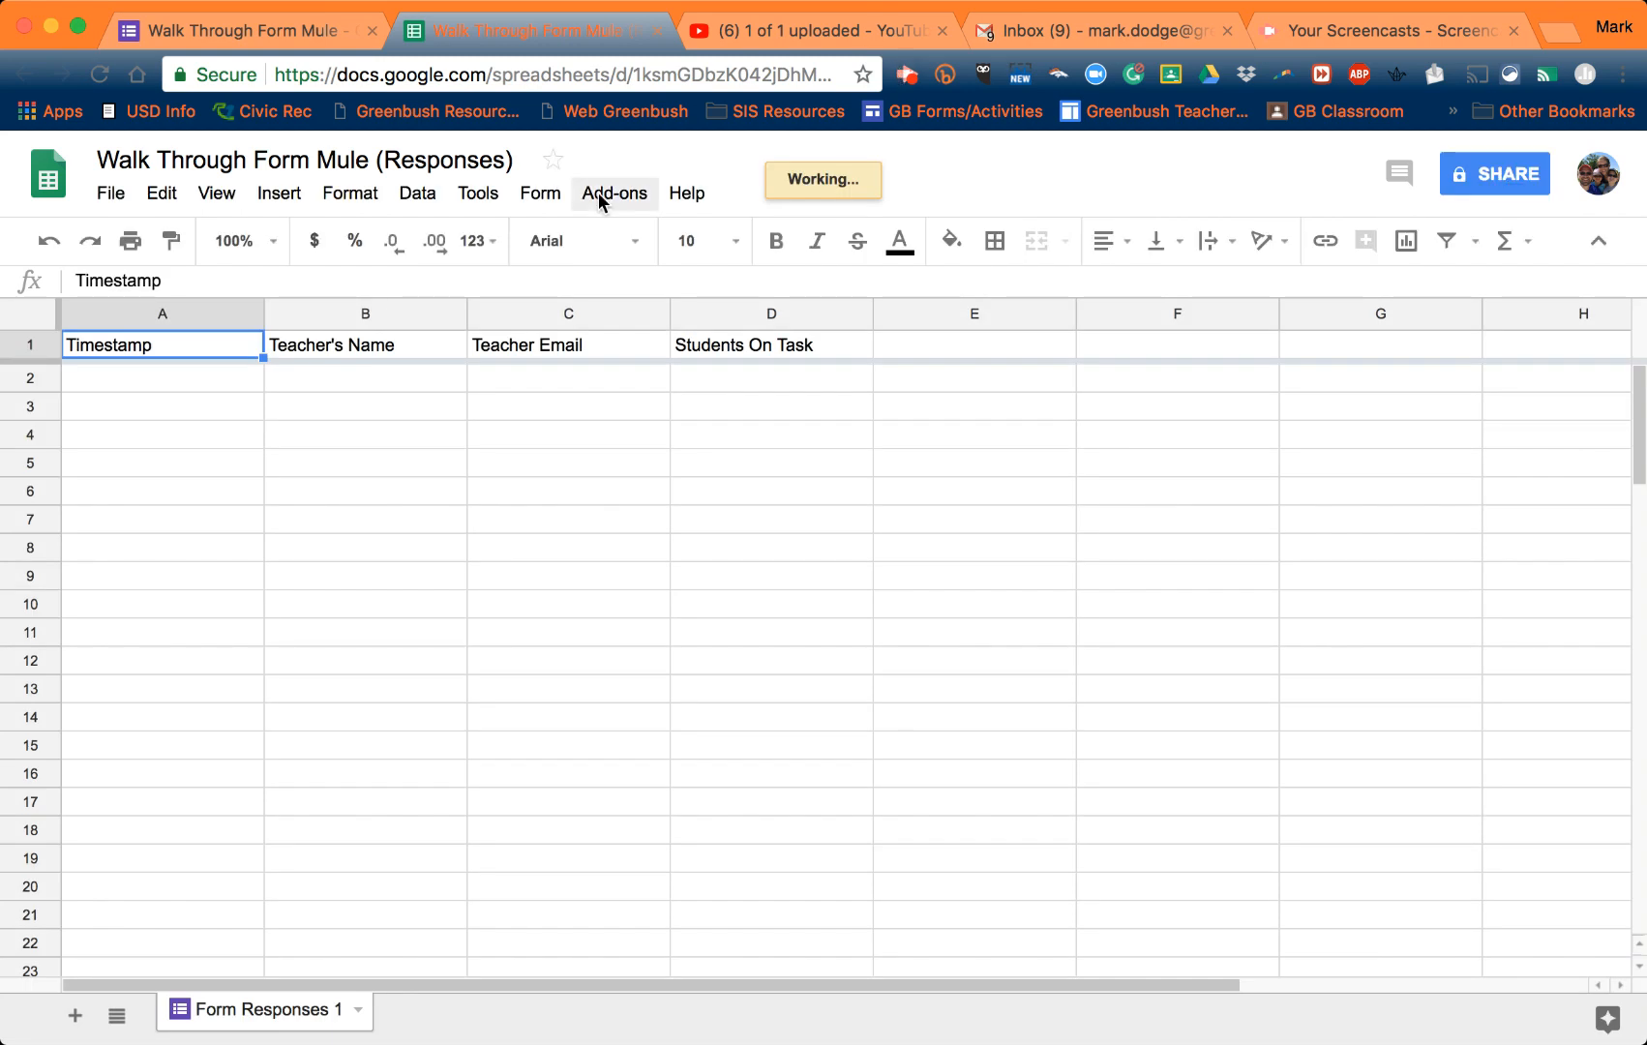
pyautogui.click(613, 194)
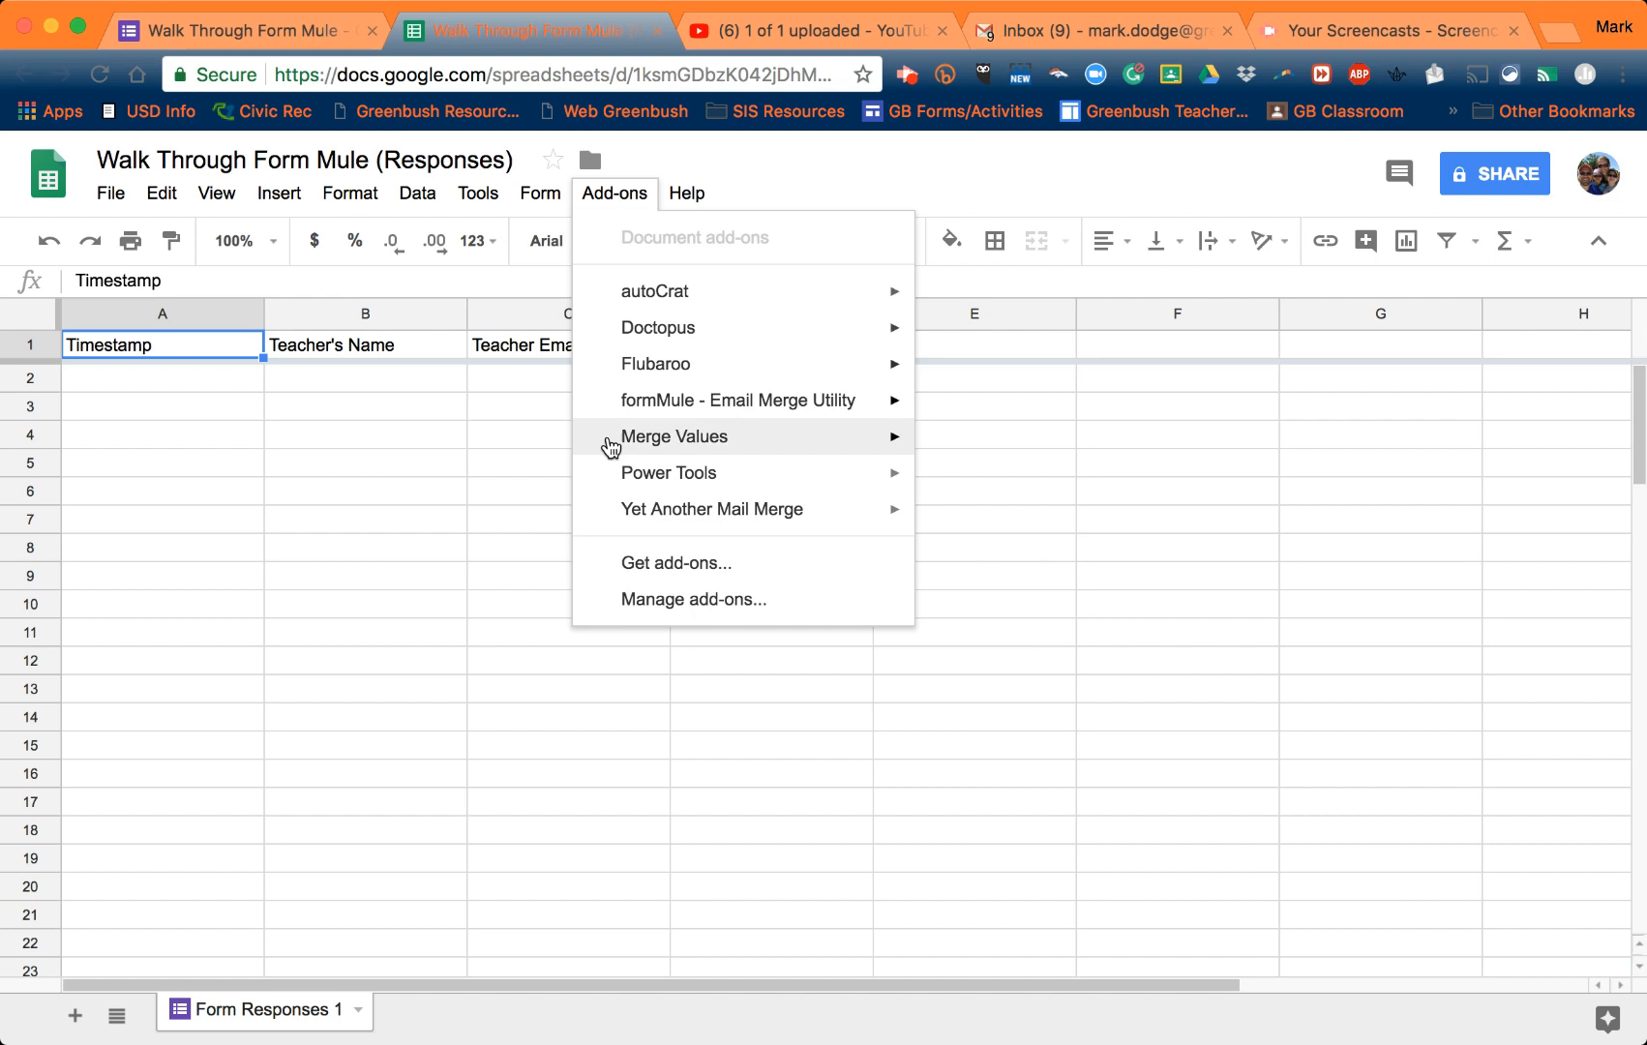
pyautogui.click(644, 565)
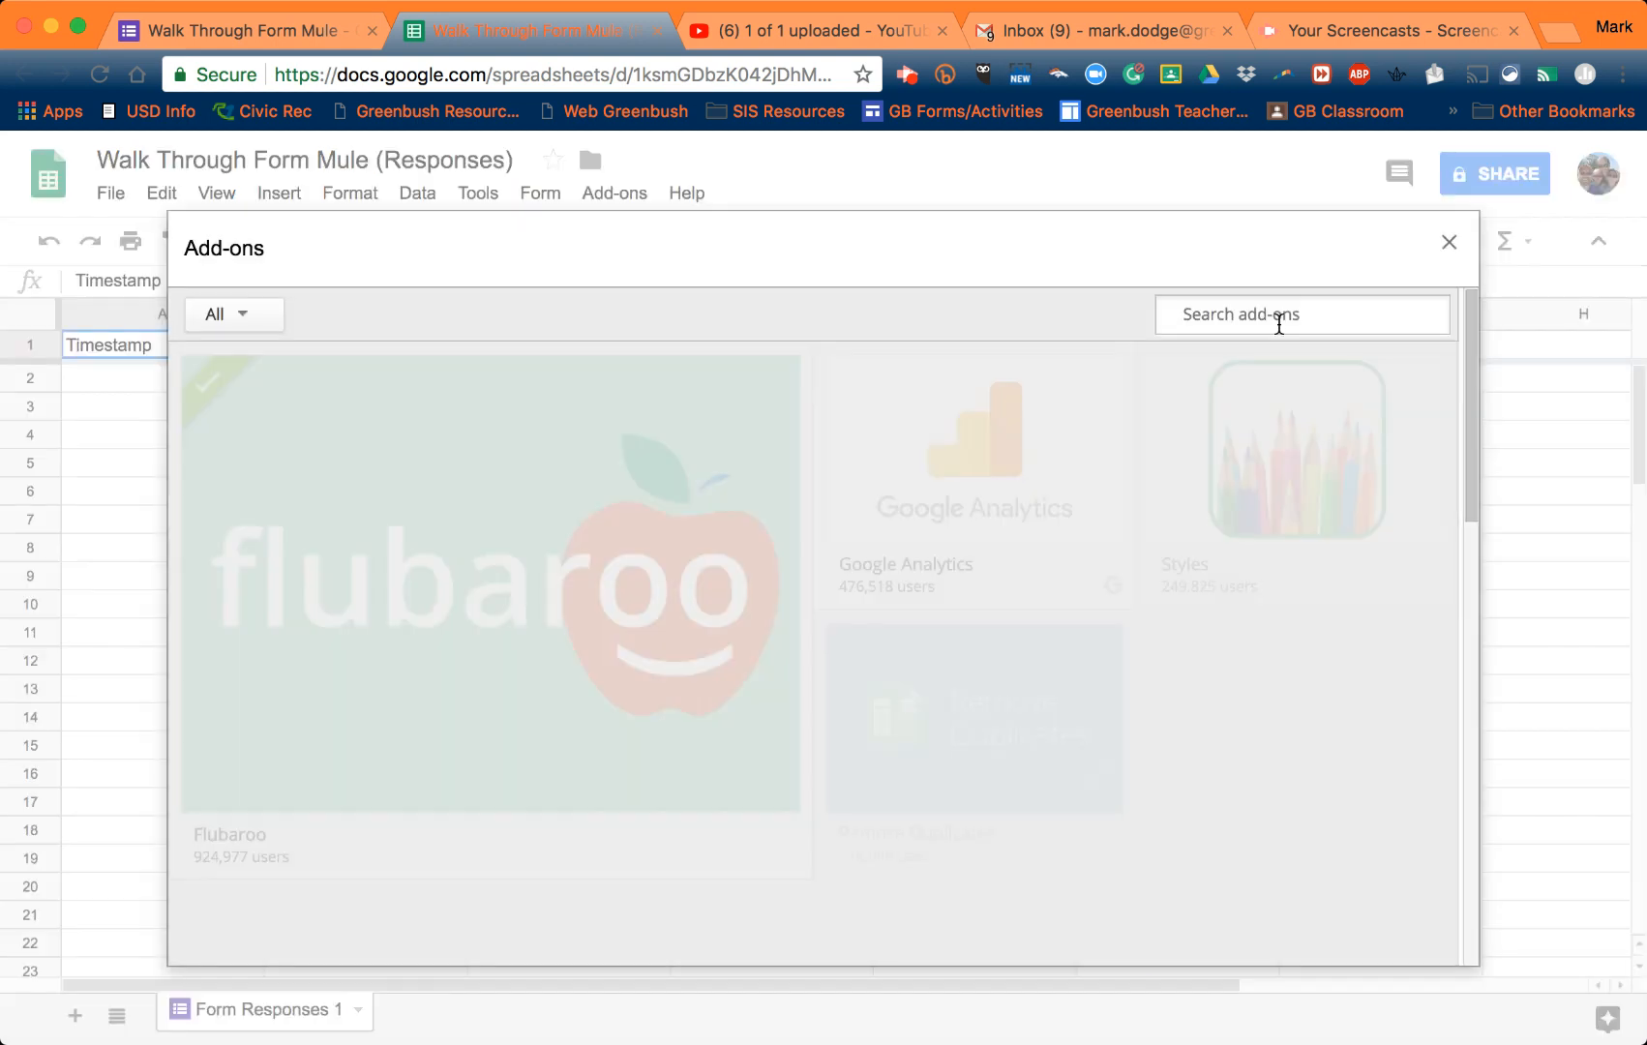
pyautogui.click(1278, 323)
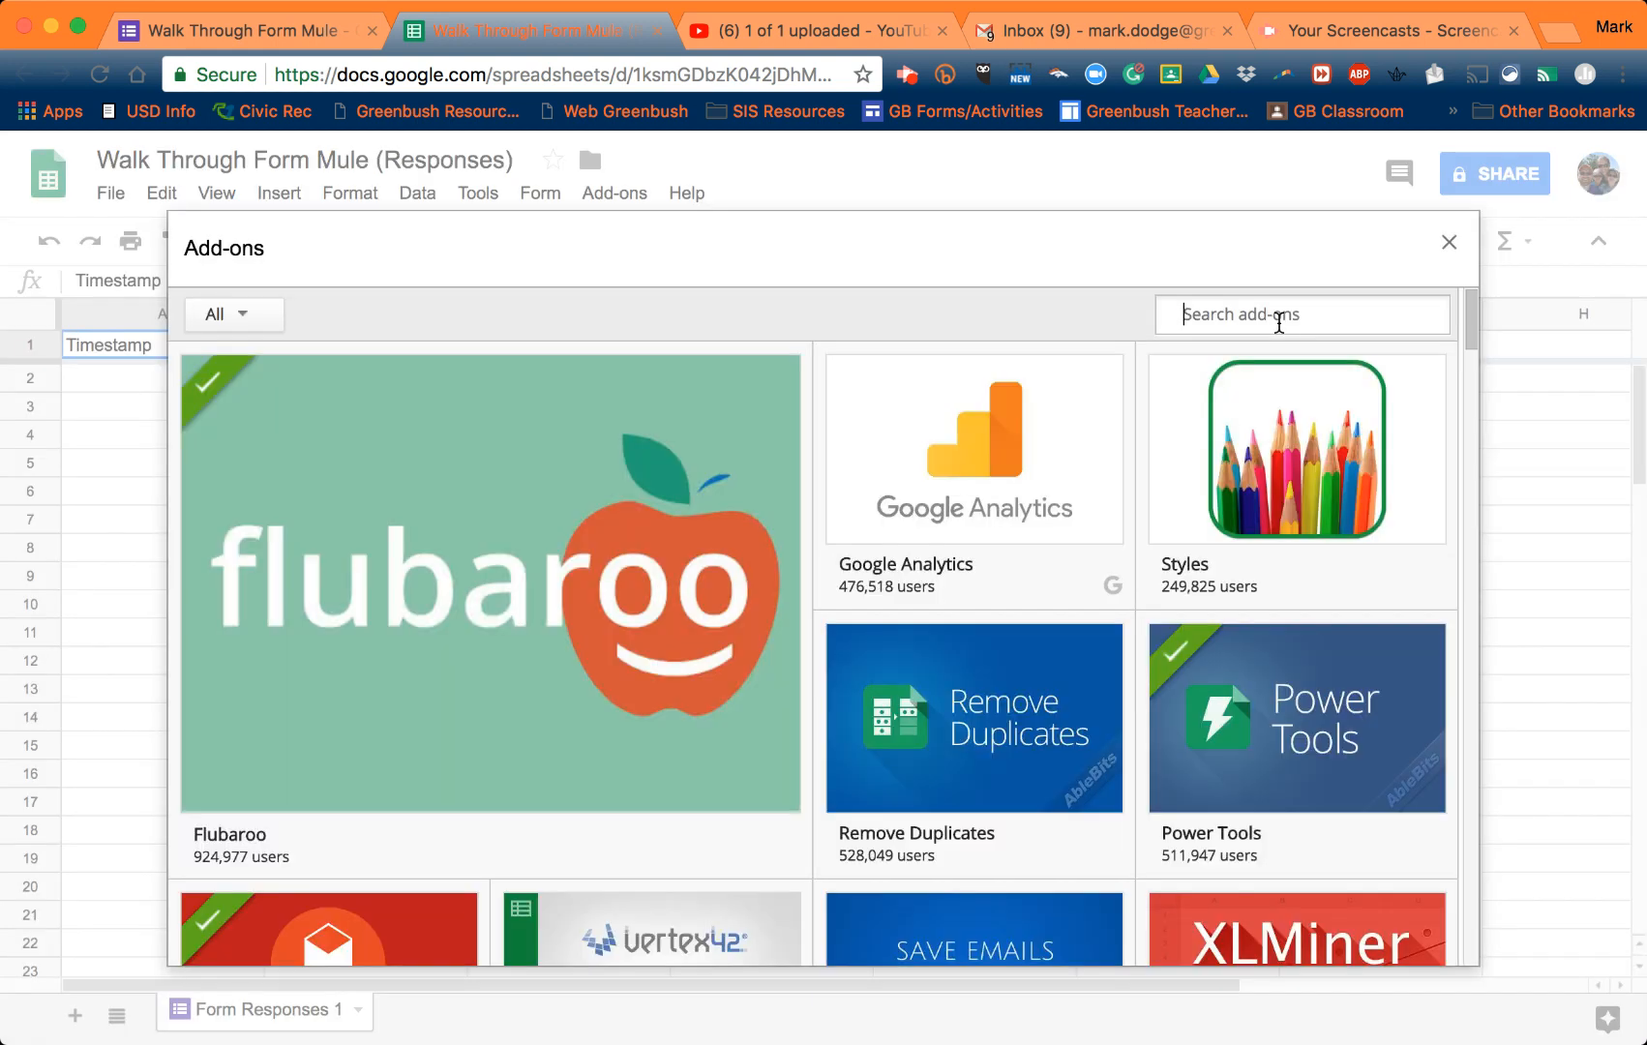
pyautogui.write('form mule')
pyautogui.press('Return')
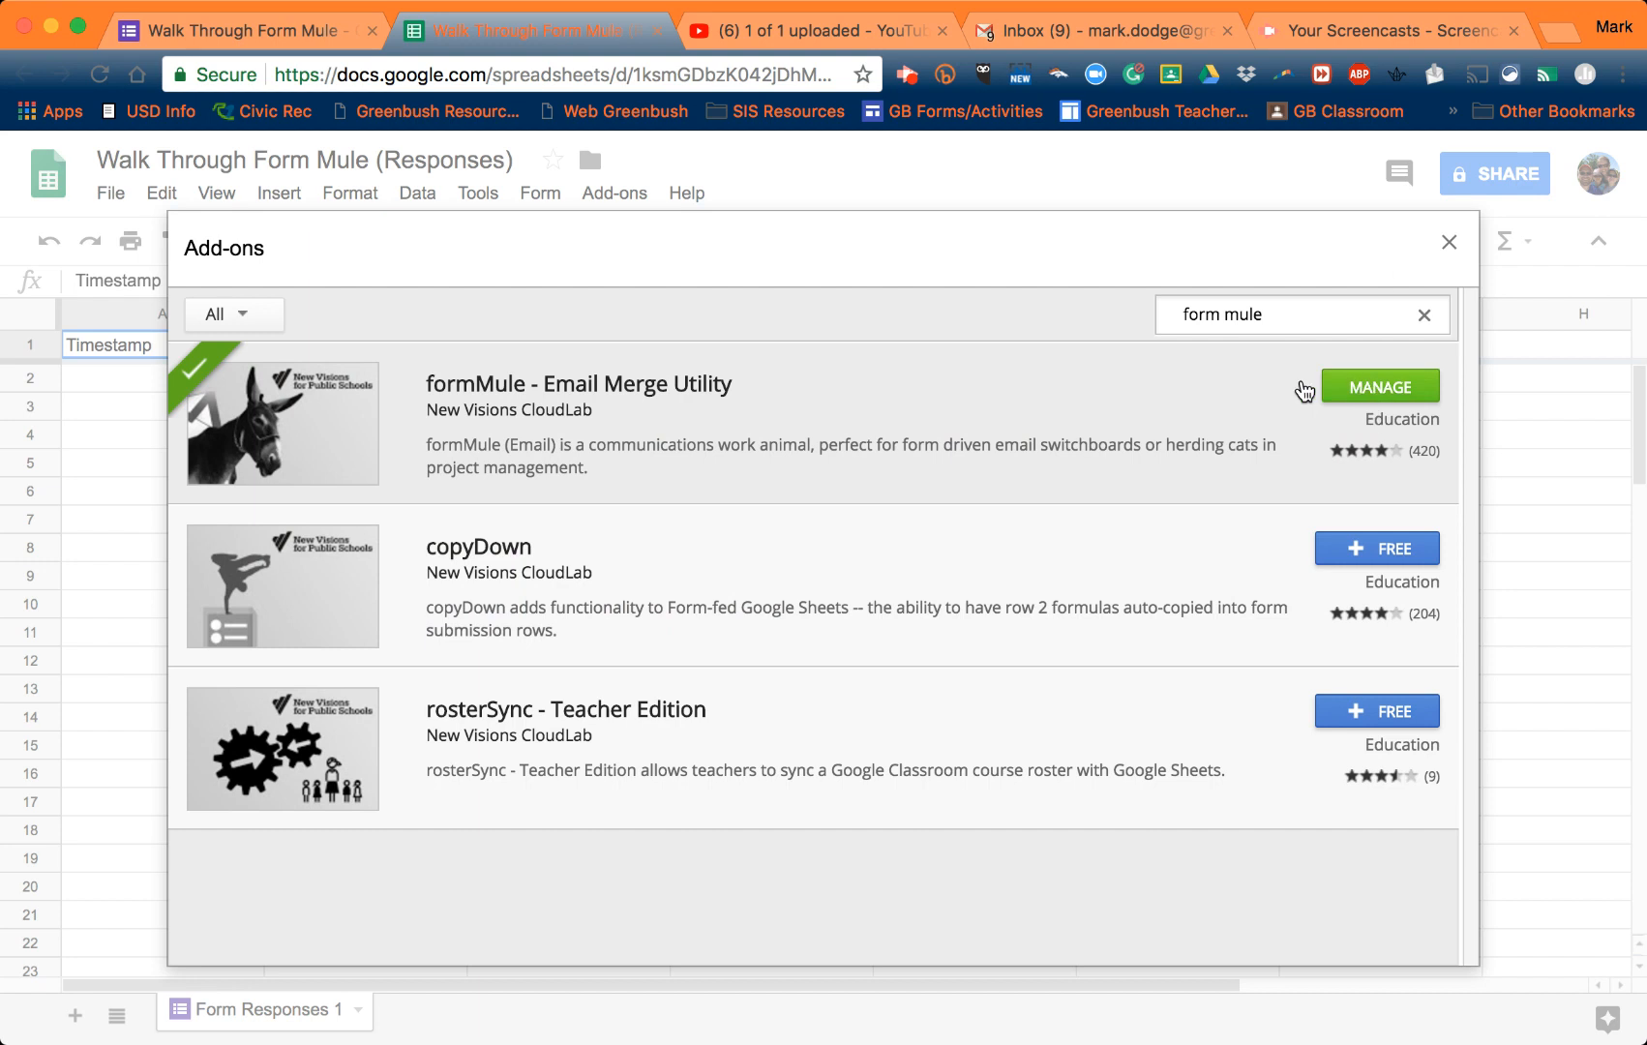
pyautogui.click(1451, 246)
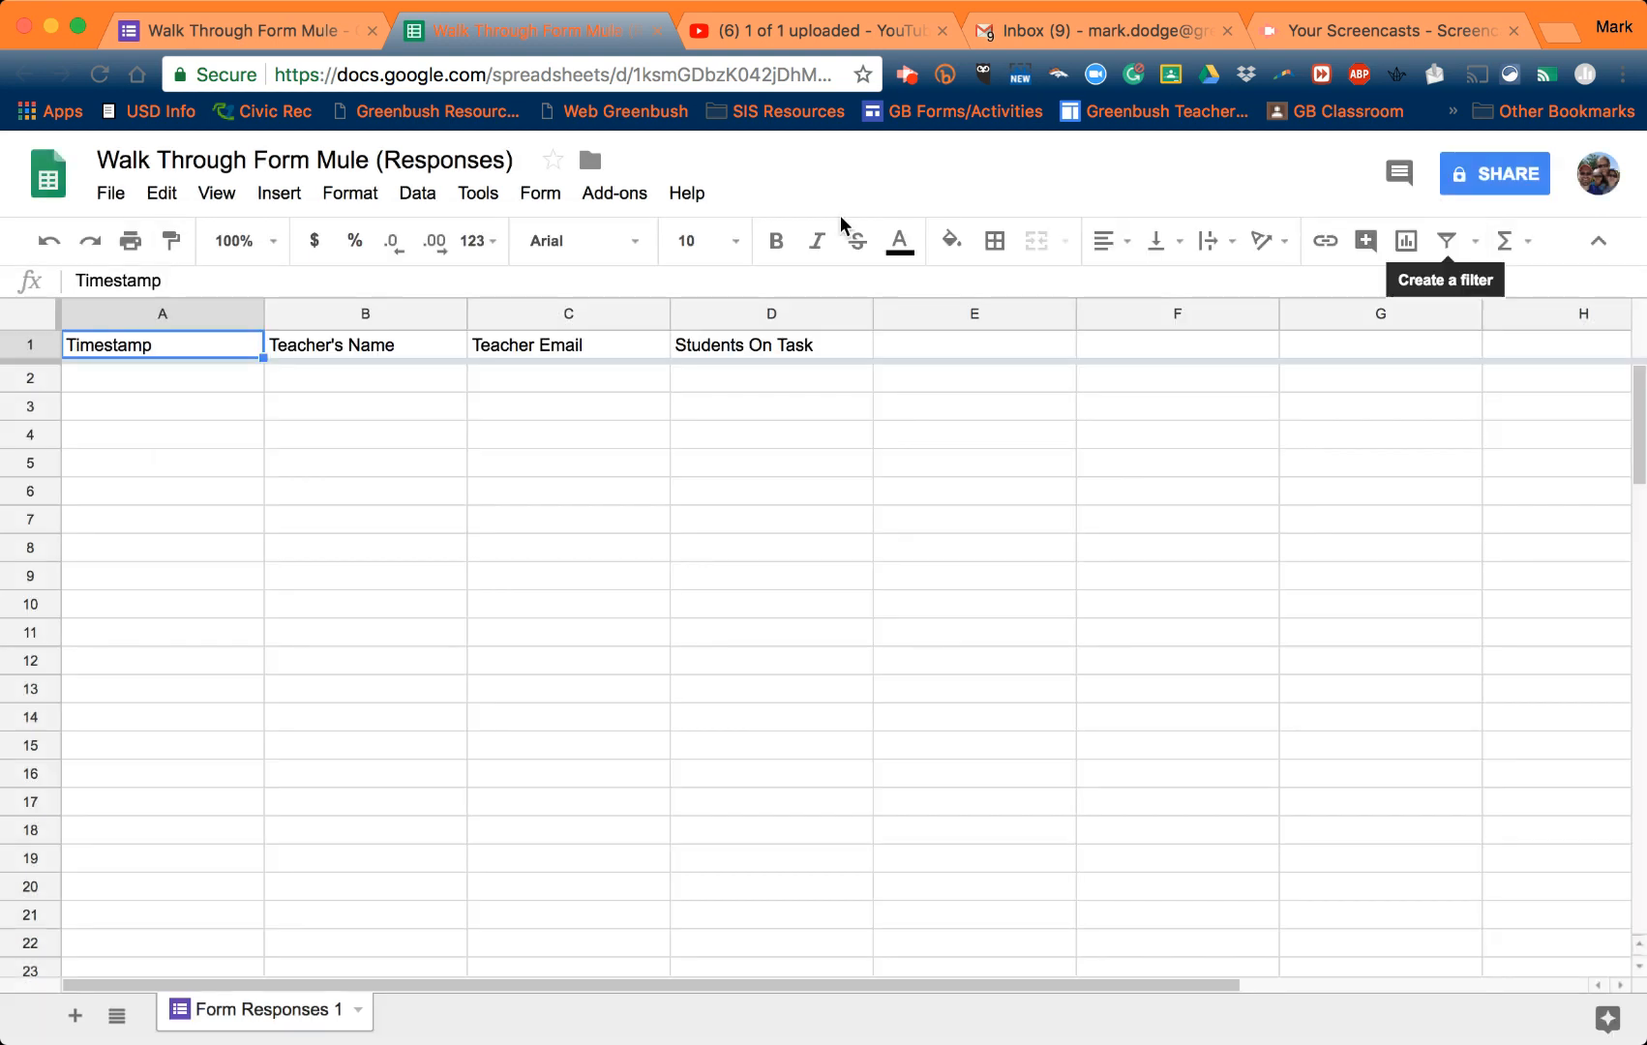
# - Launch formMule, use Form Responses 1 as the source sheet, and turn on the form-submit trigger
pyautogui.click(602, 198)
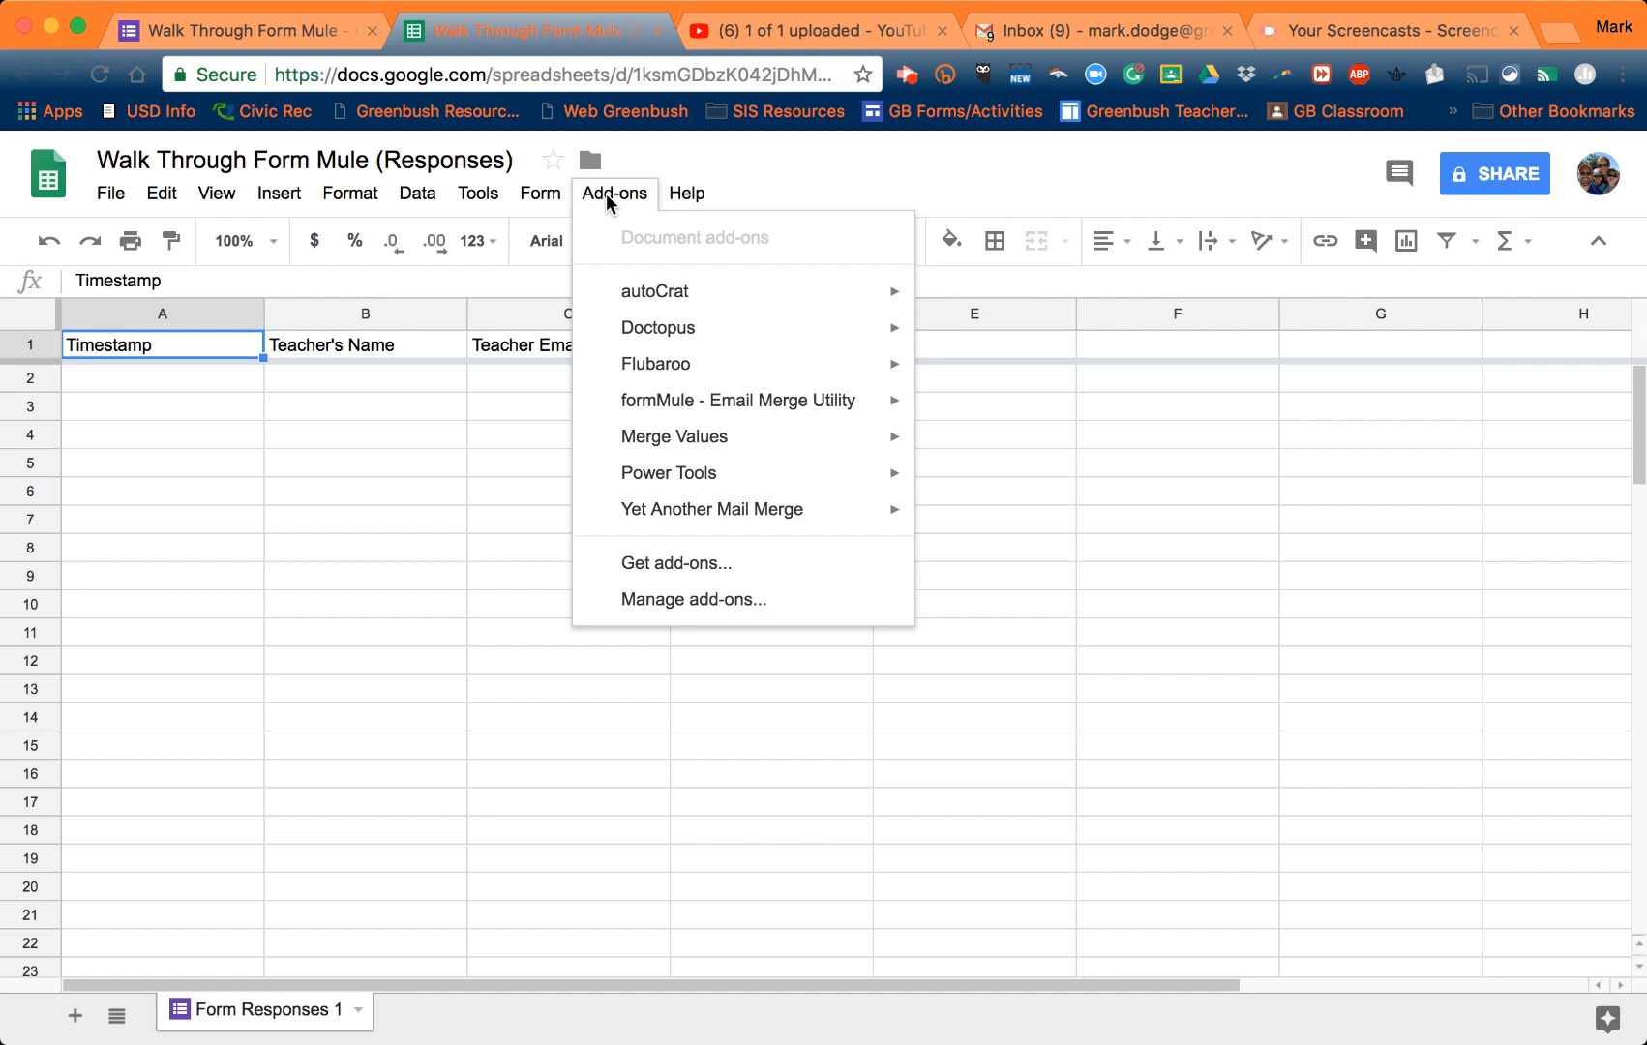
pyautogui.moveTo(746, 397)
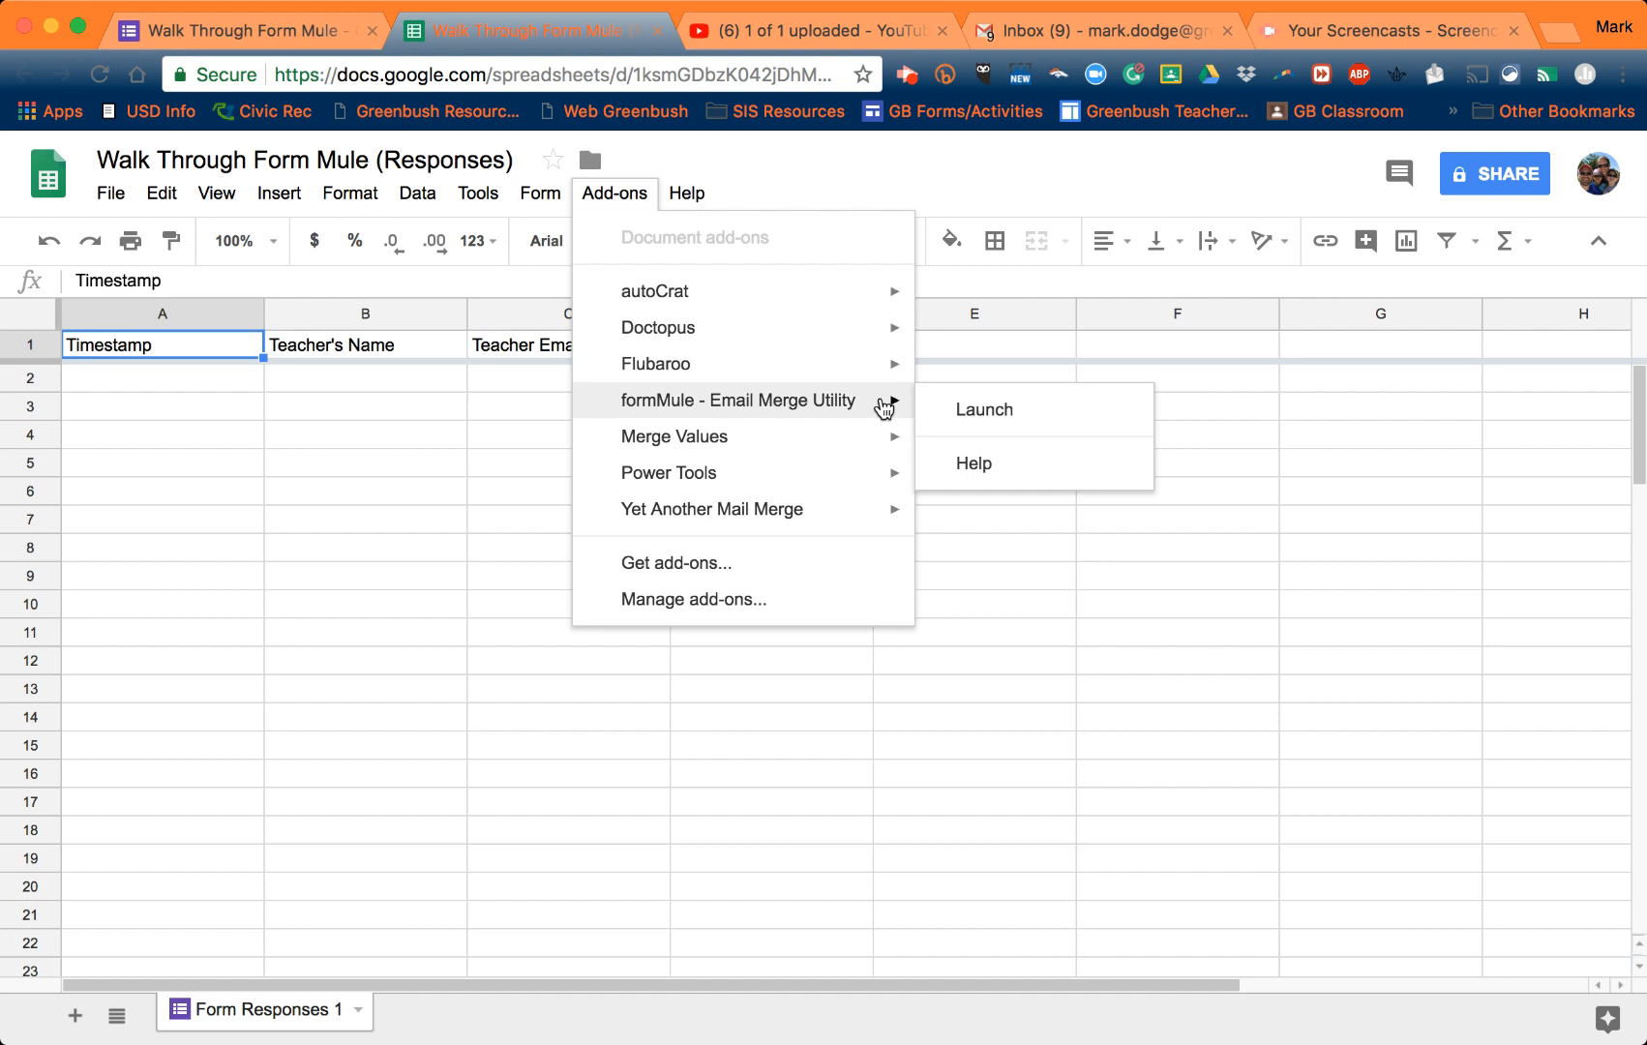
pyautogui.click(935, 411)
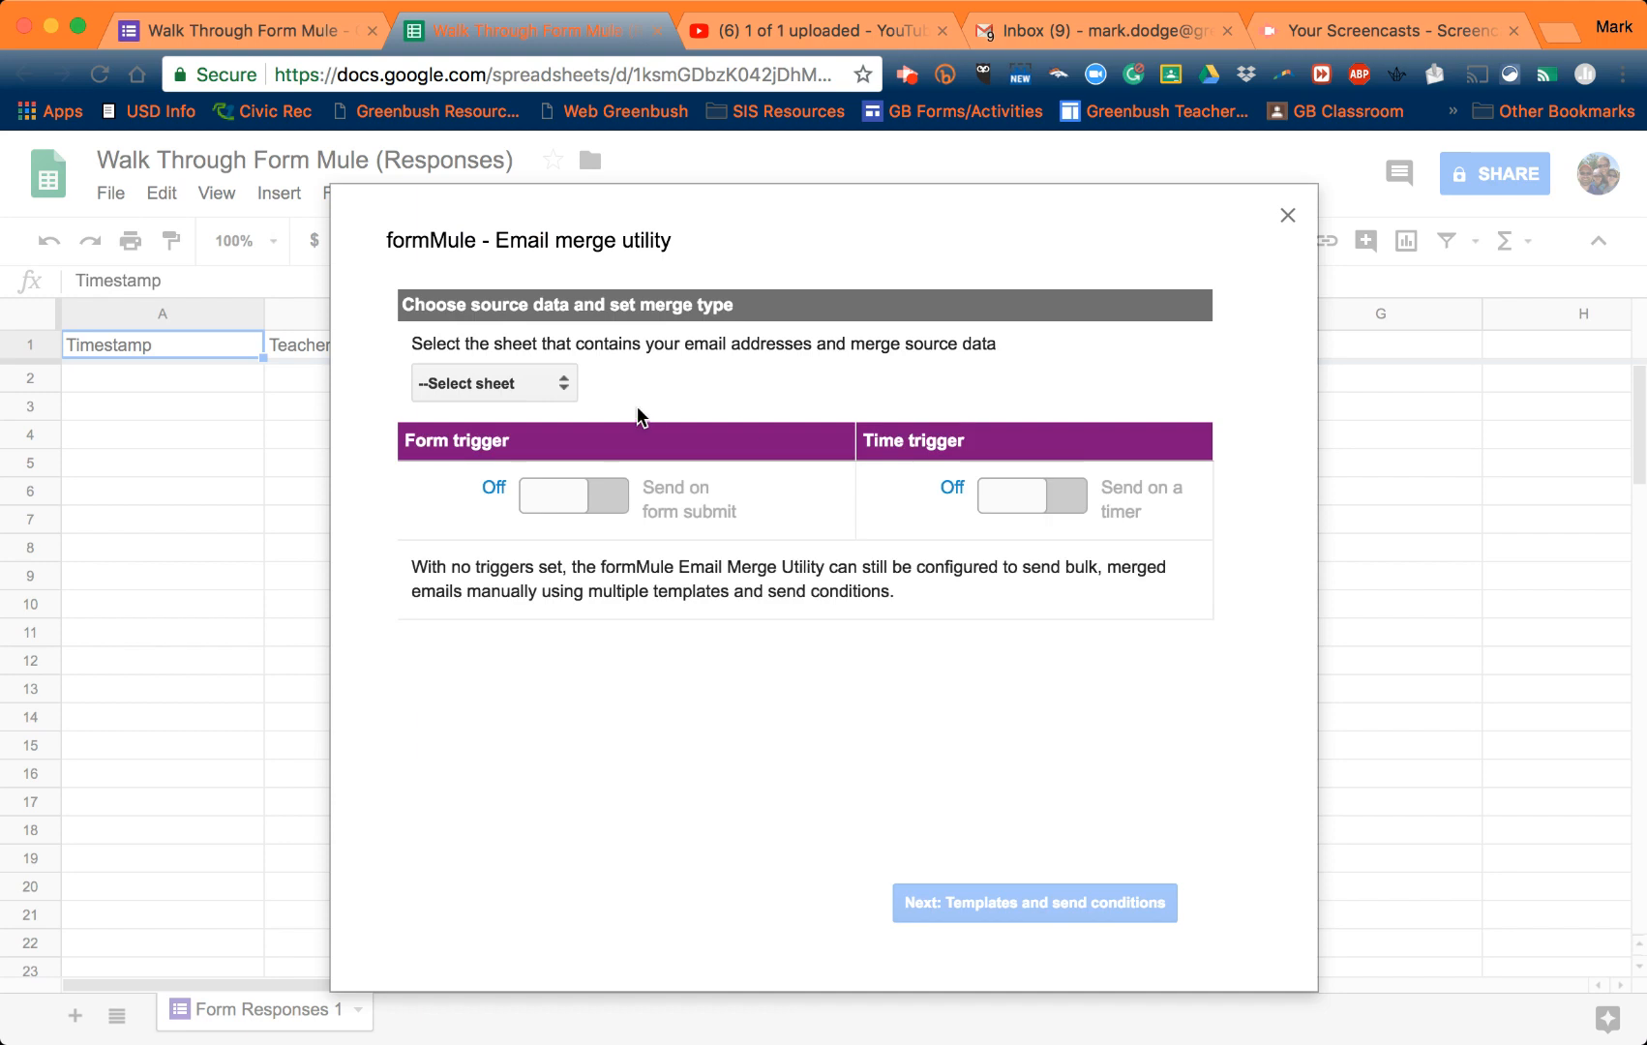
pyautogui.click(559, 390)
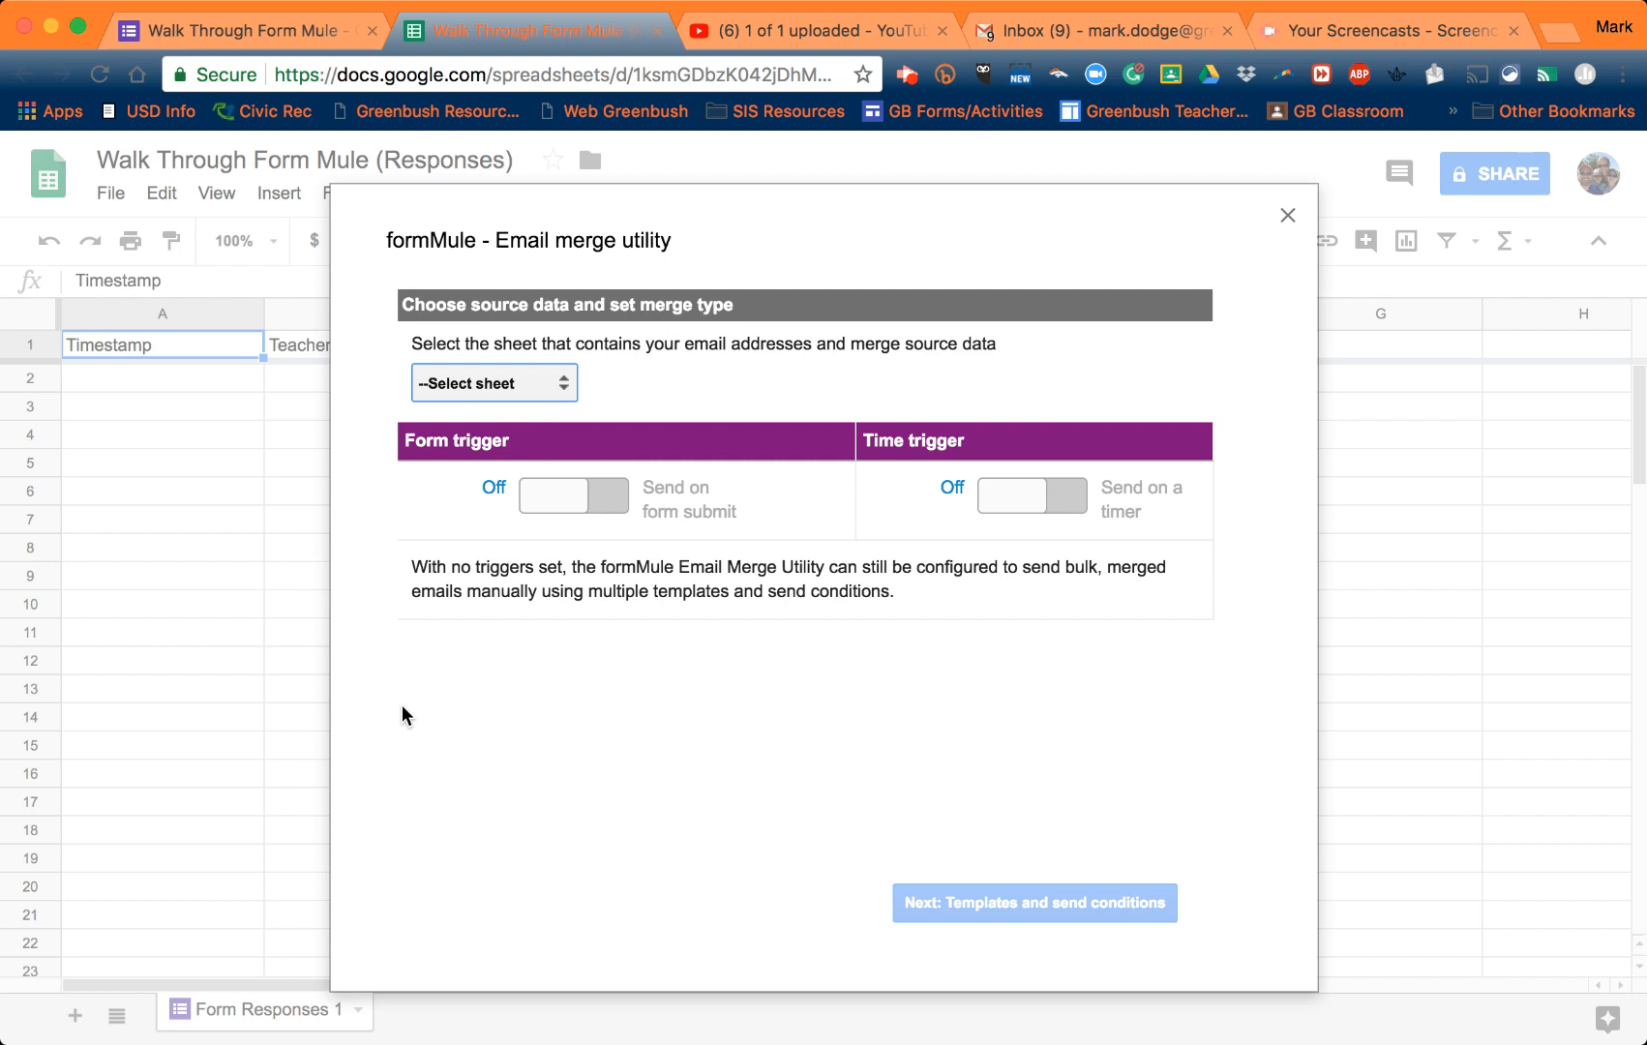
pyautogui.click(515, 397)
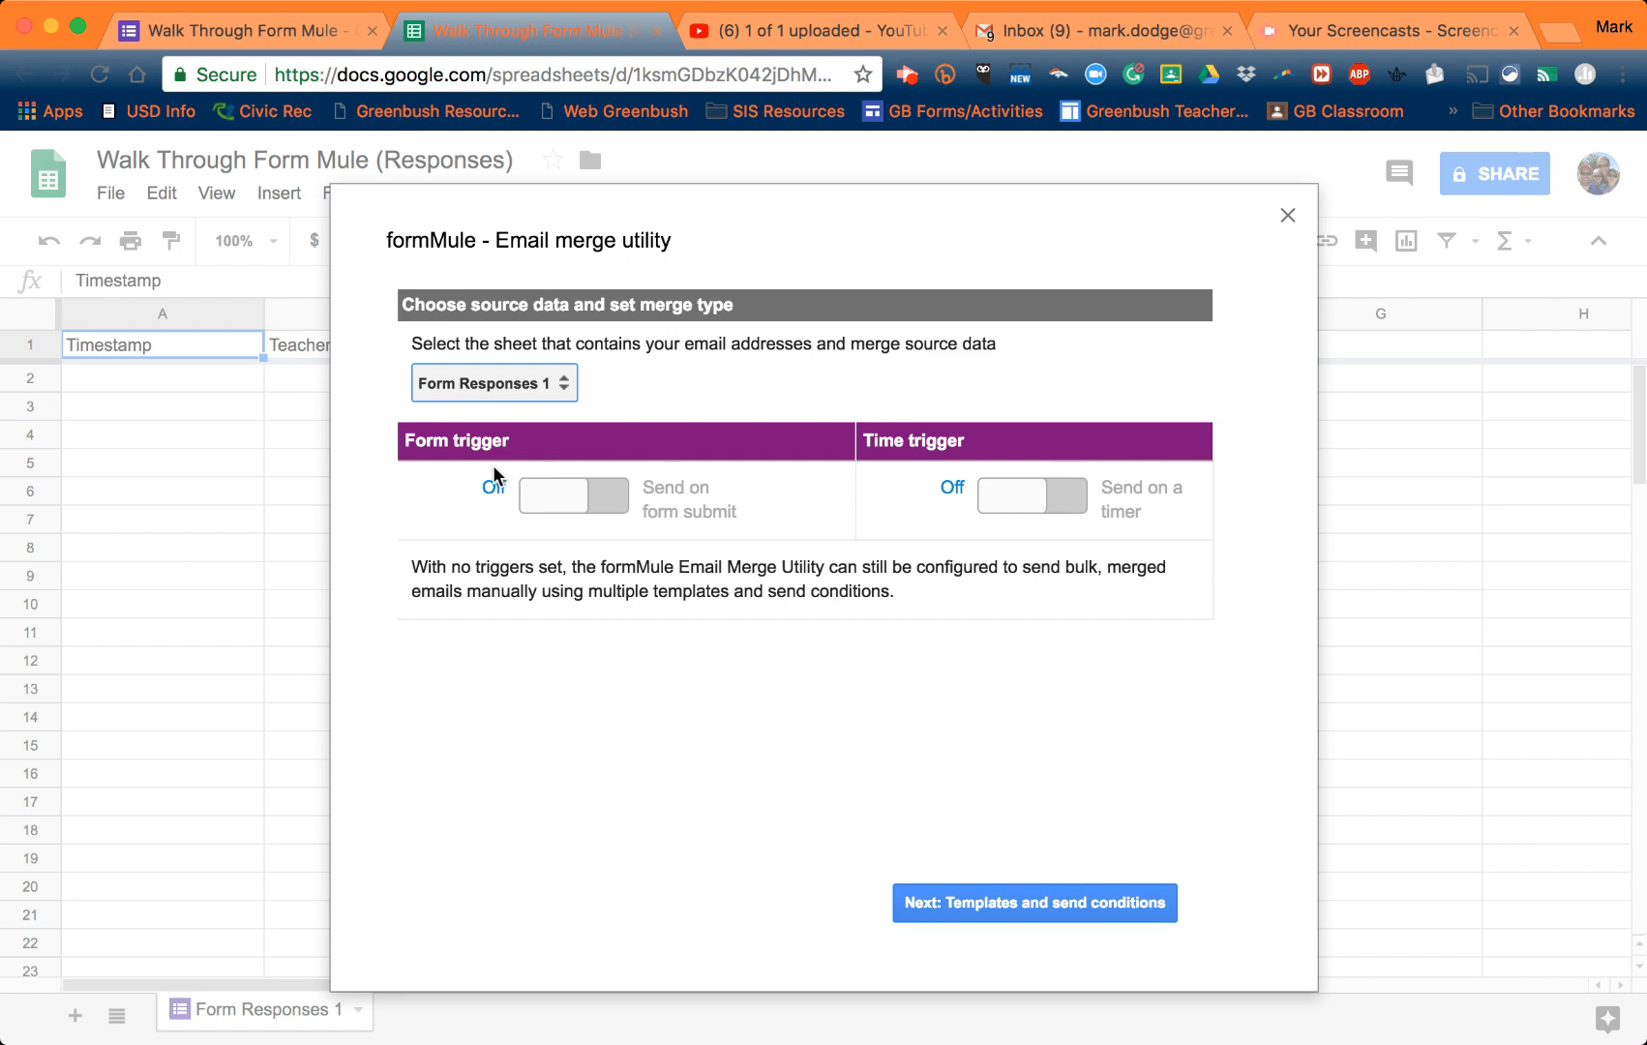
pyautogui.click(608, 500)
pyautogui.click(610, 501)
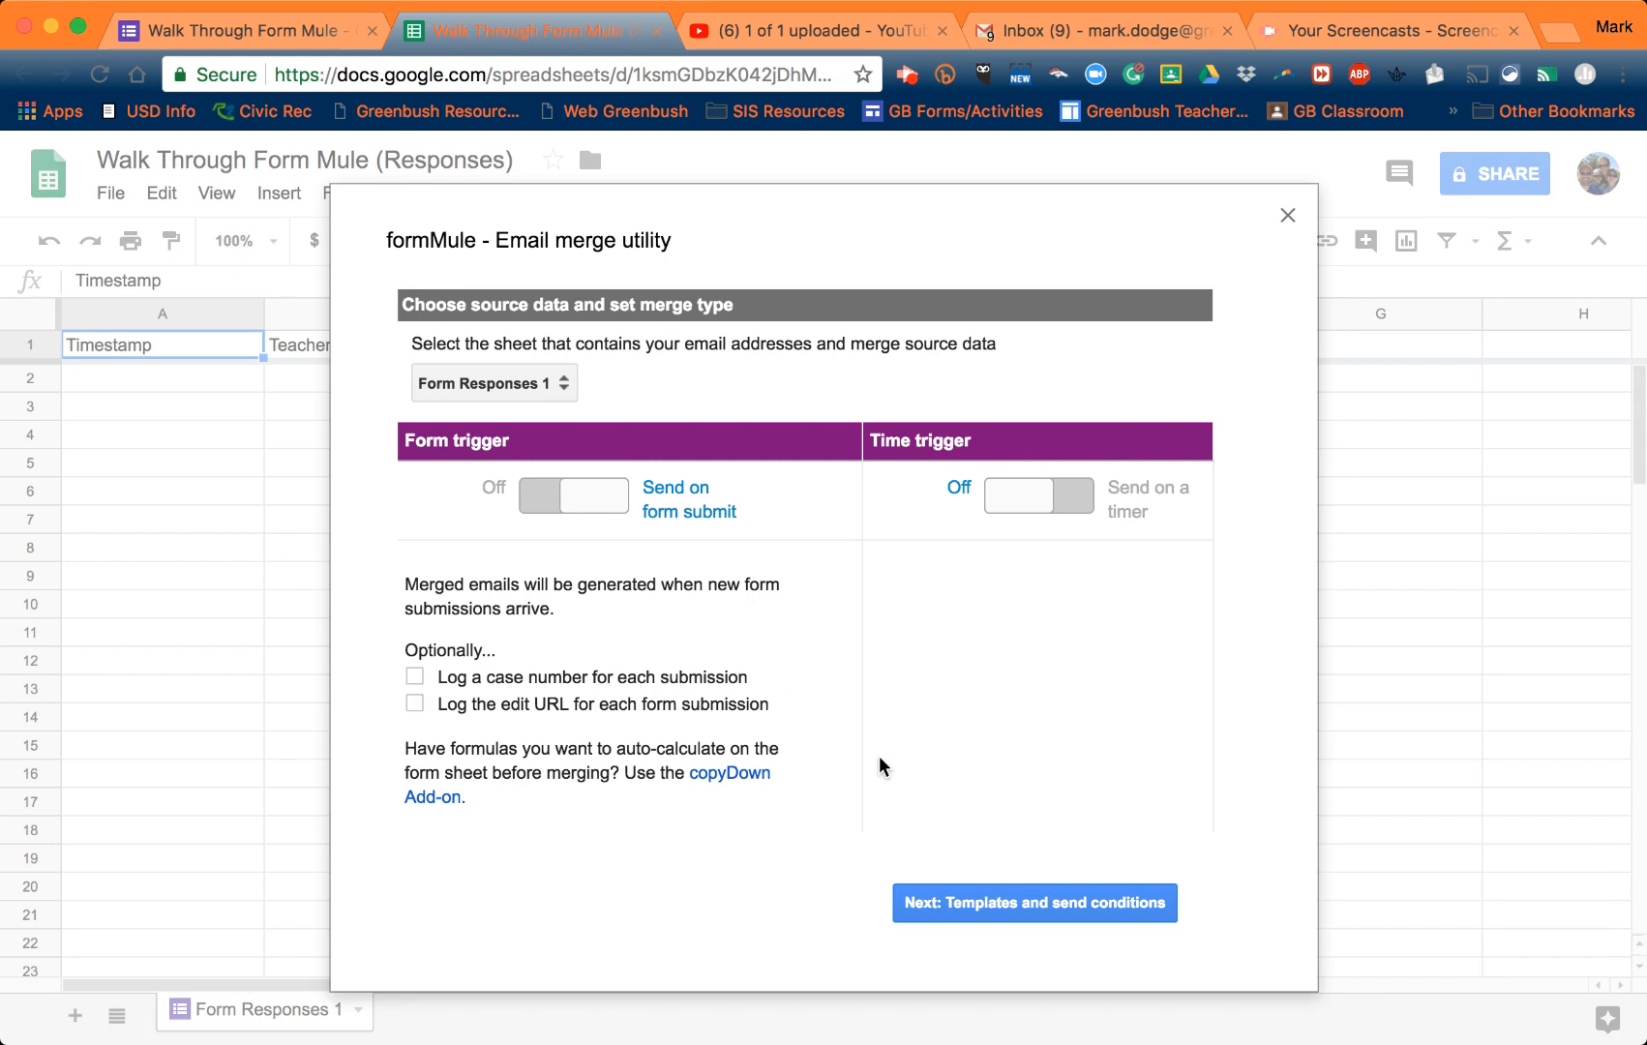
pyautogui.click(1039, 905)
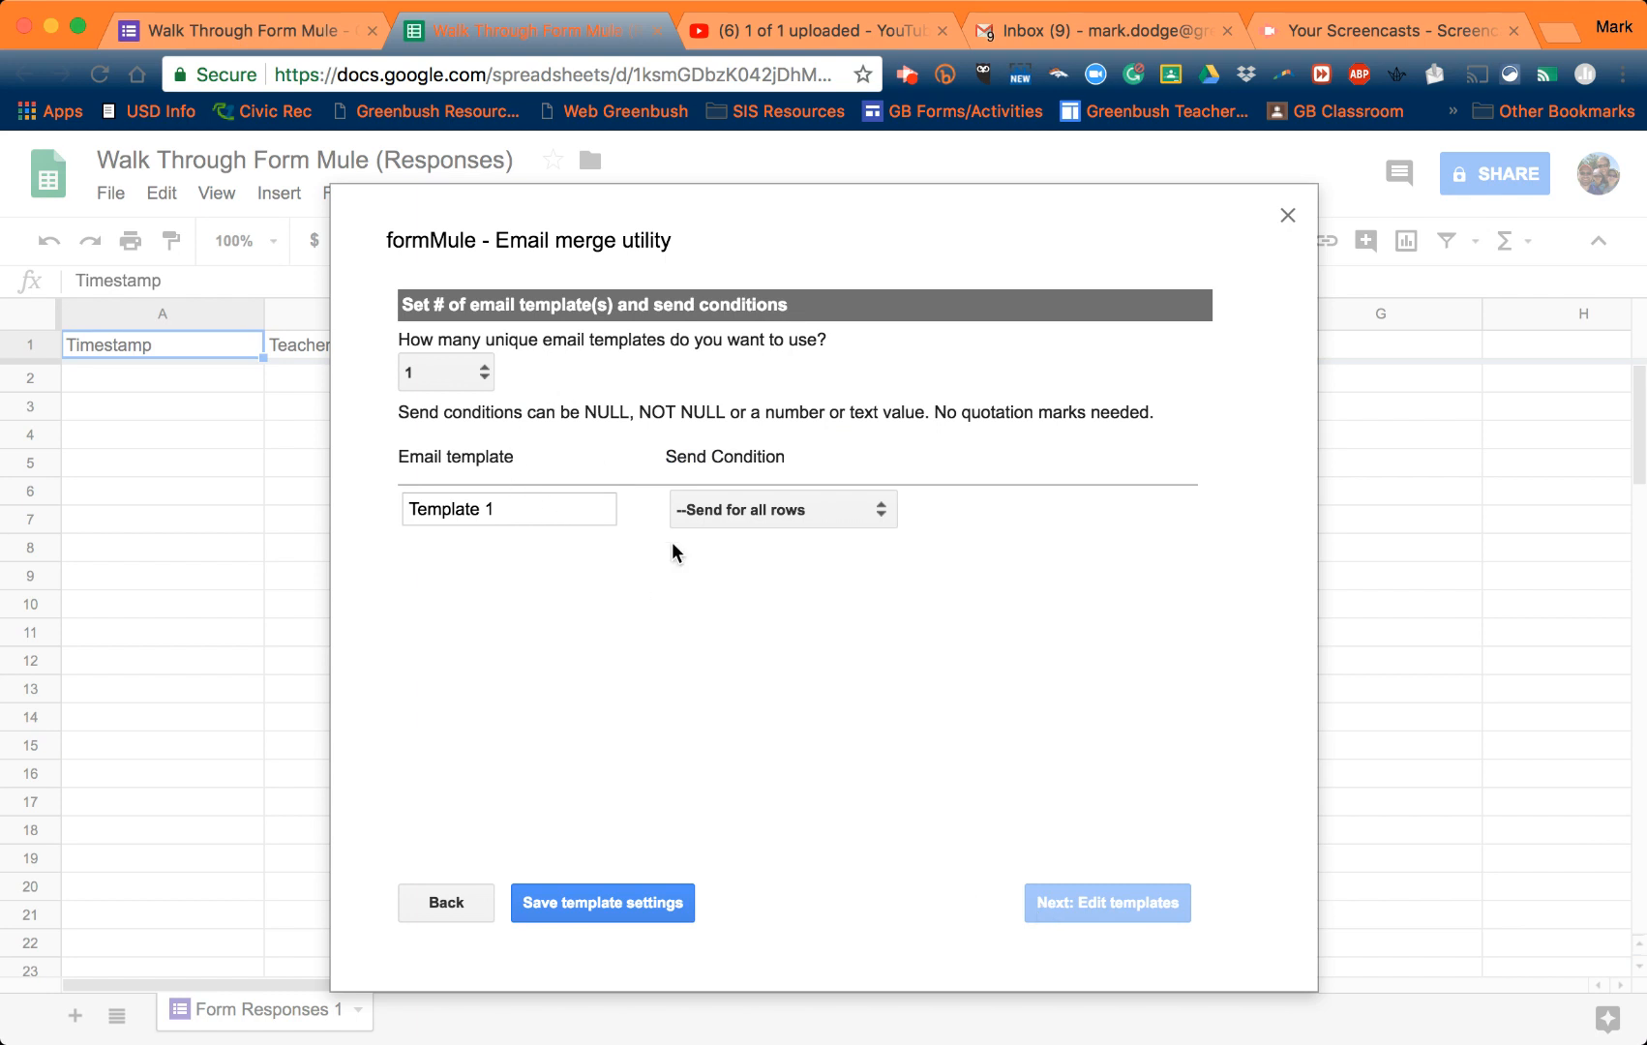
# - Give Template 1 the send condition Teacher Email NOT NULL and save the template settings
pyautogui.click(876, 520)
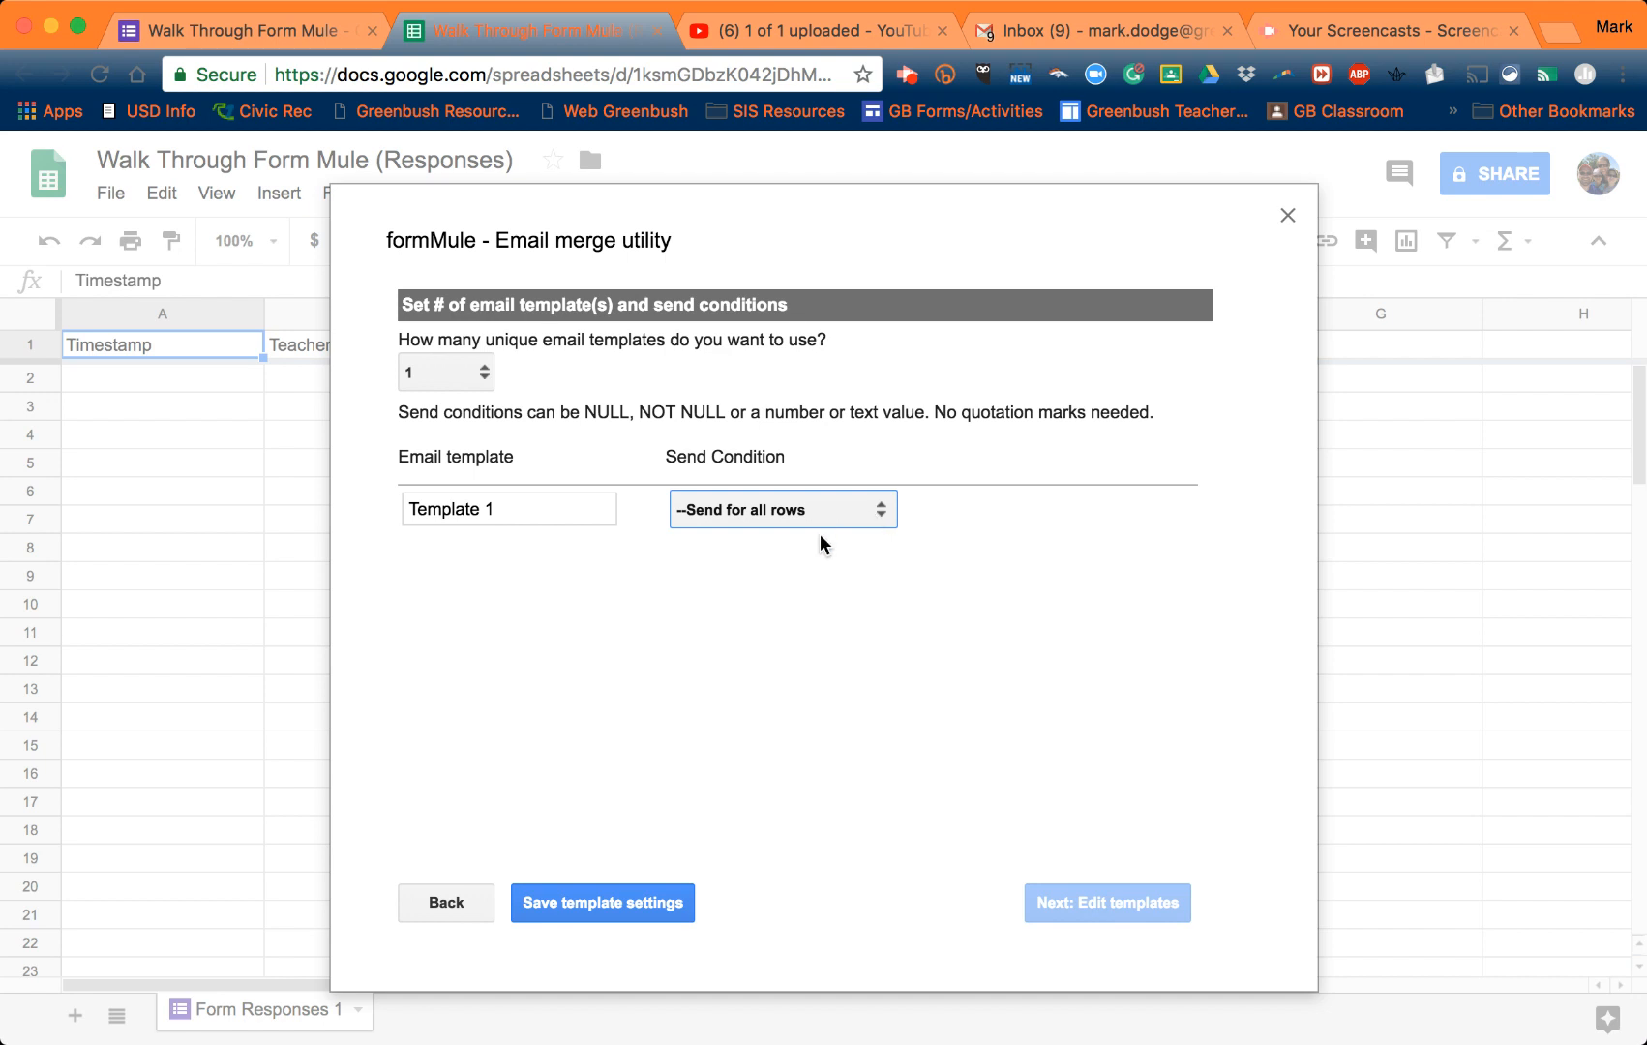
pyautogui.click(781, 570)
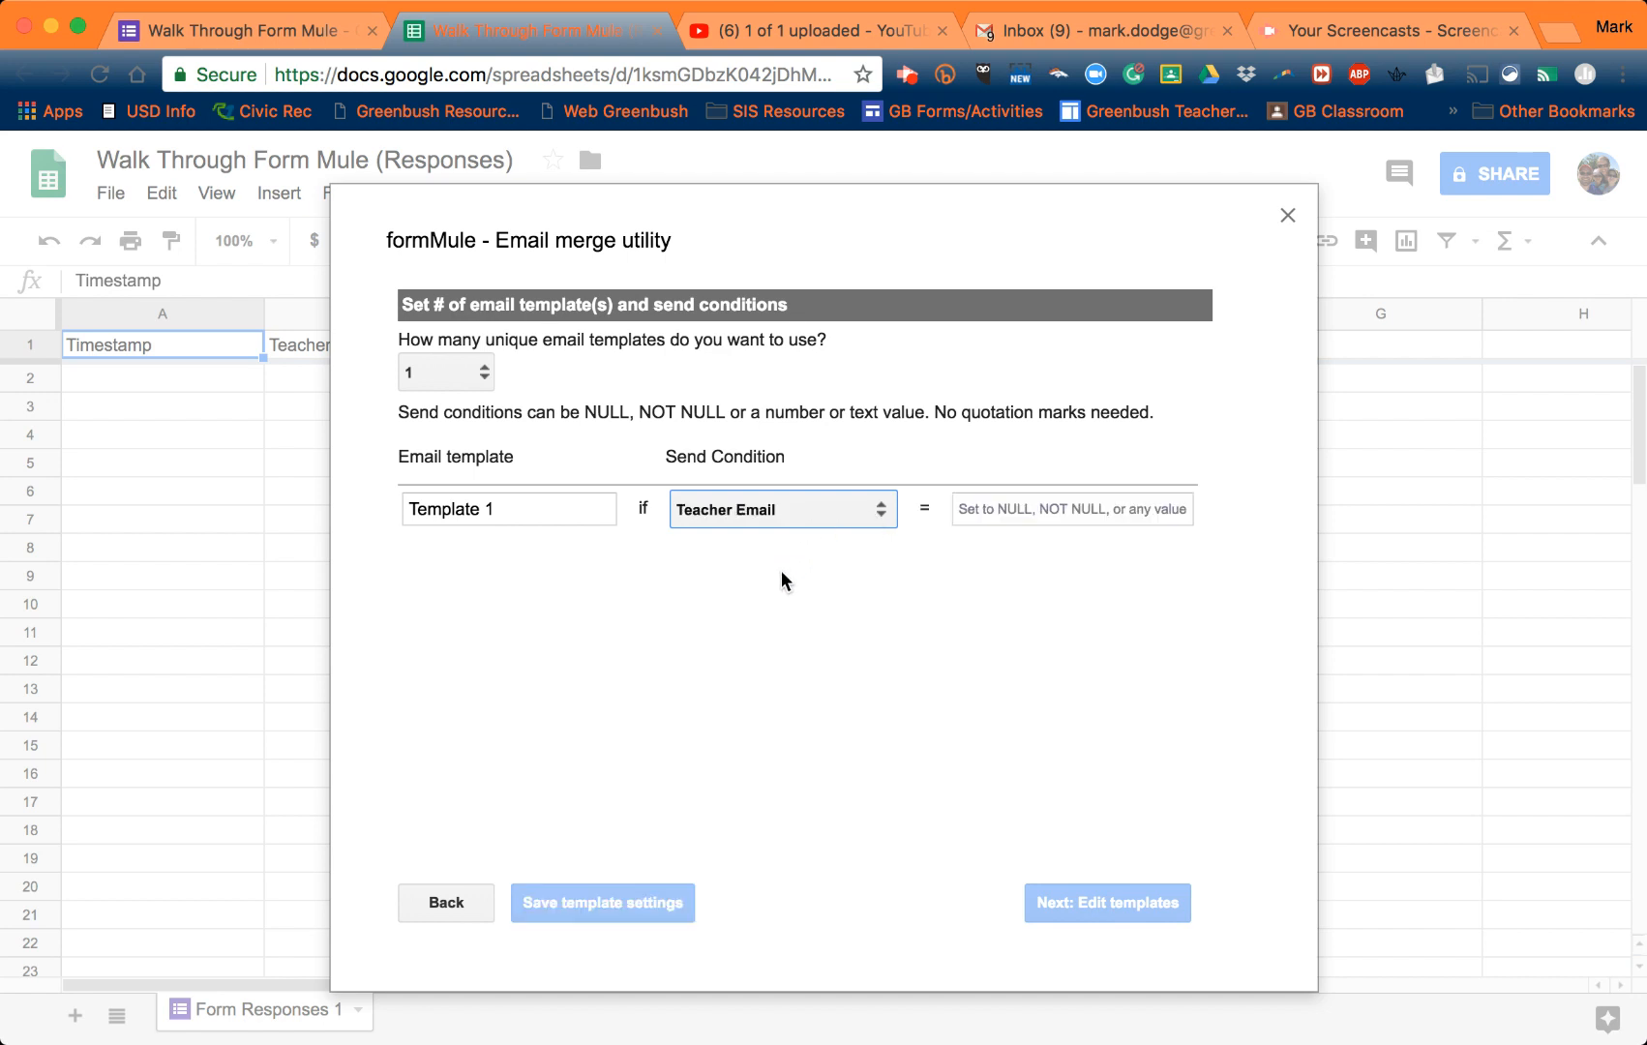
pyautogui.click(969, 508)
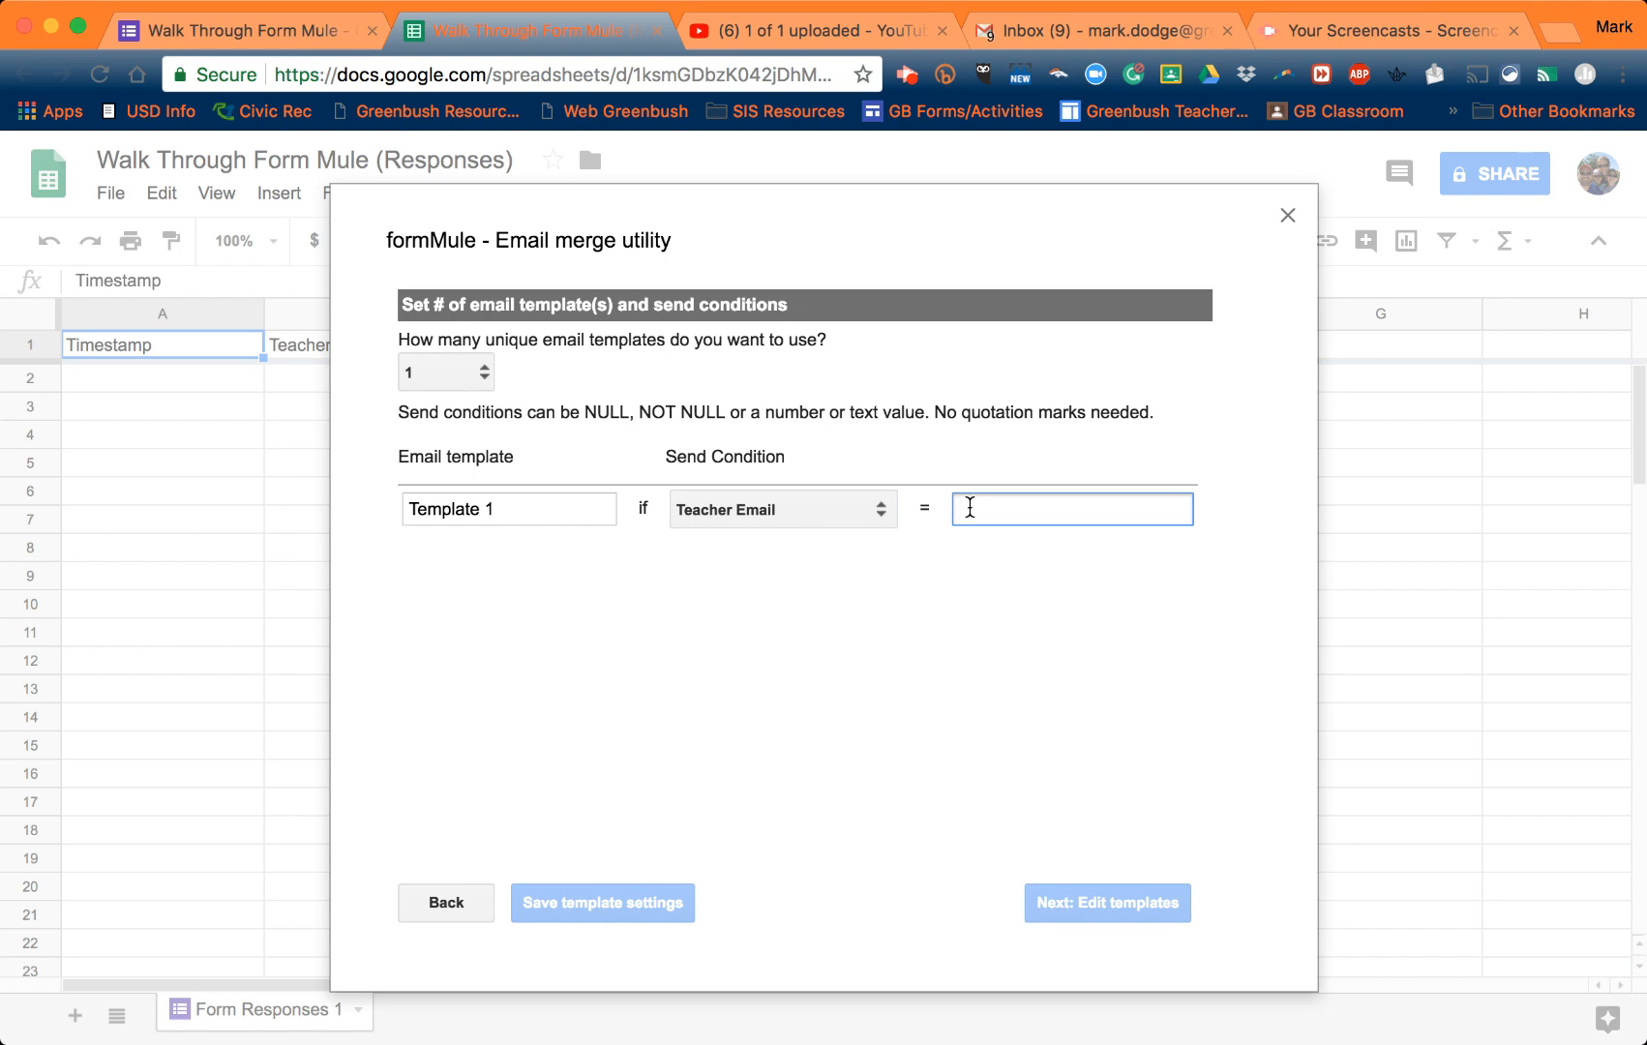
pyautogui.write('NOT ')
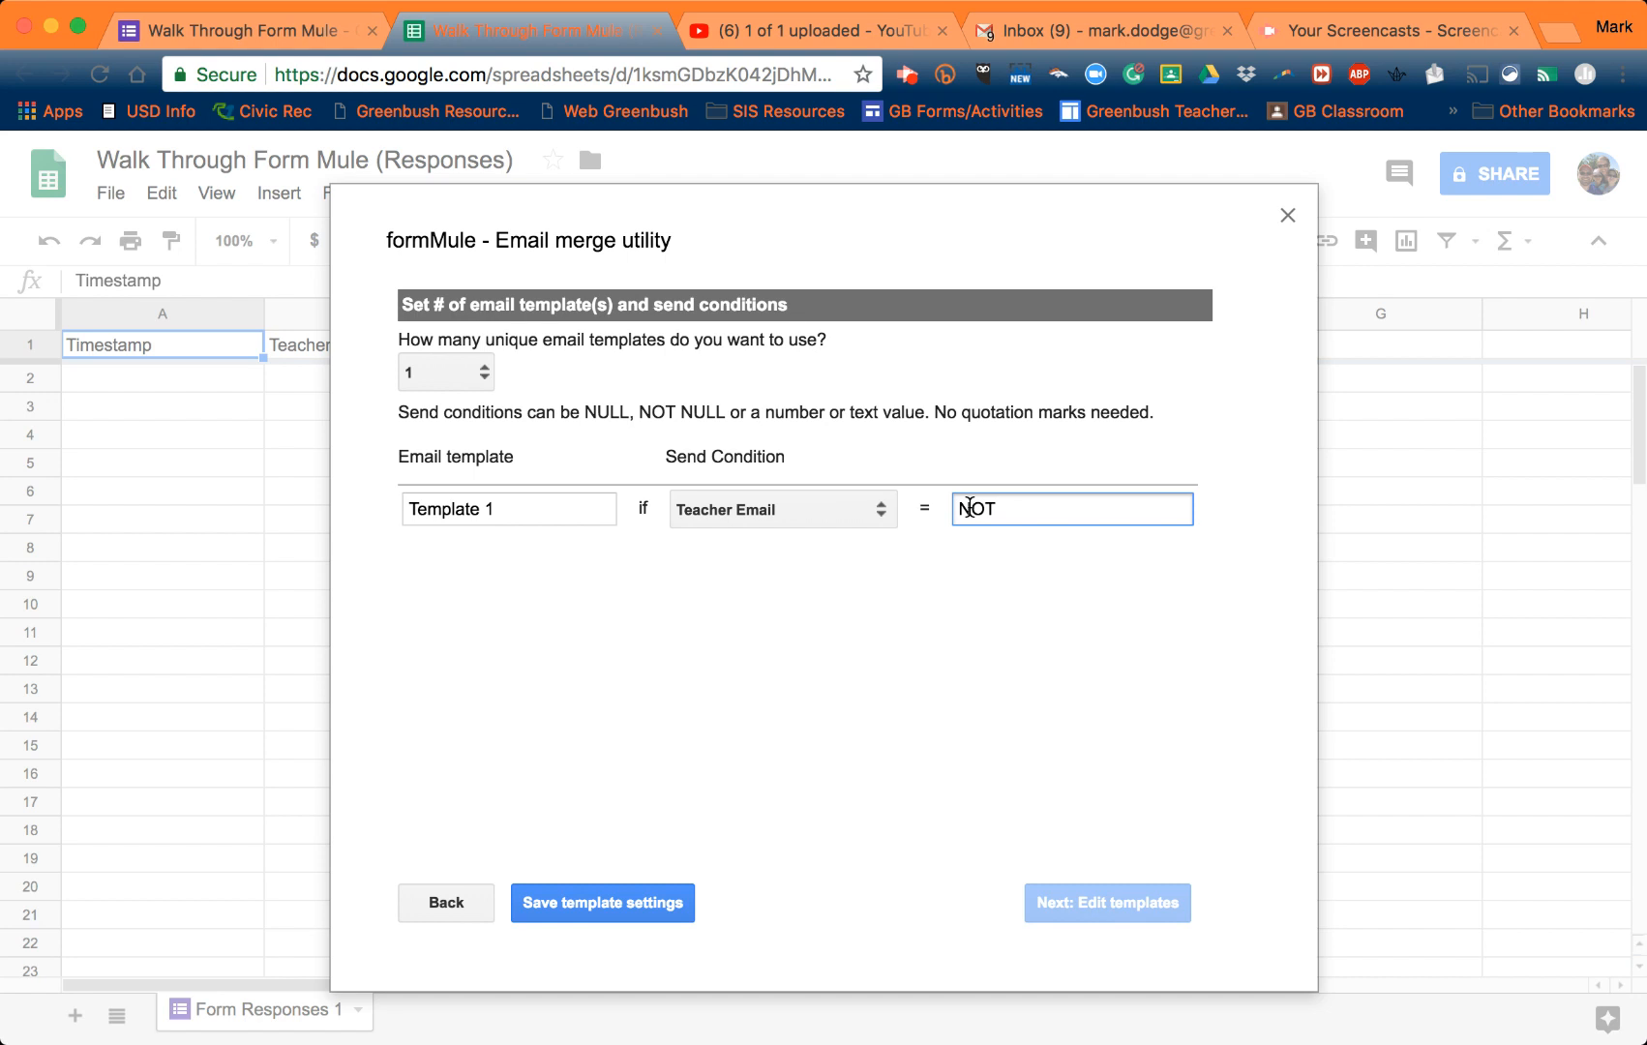
pyautogui.write('NULL')
pyautogui.click(602, 902)
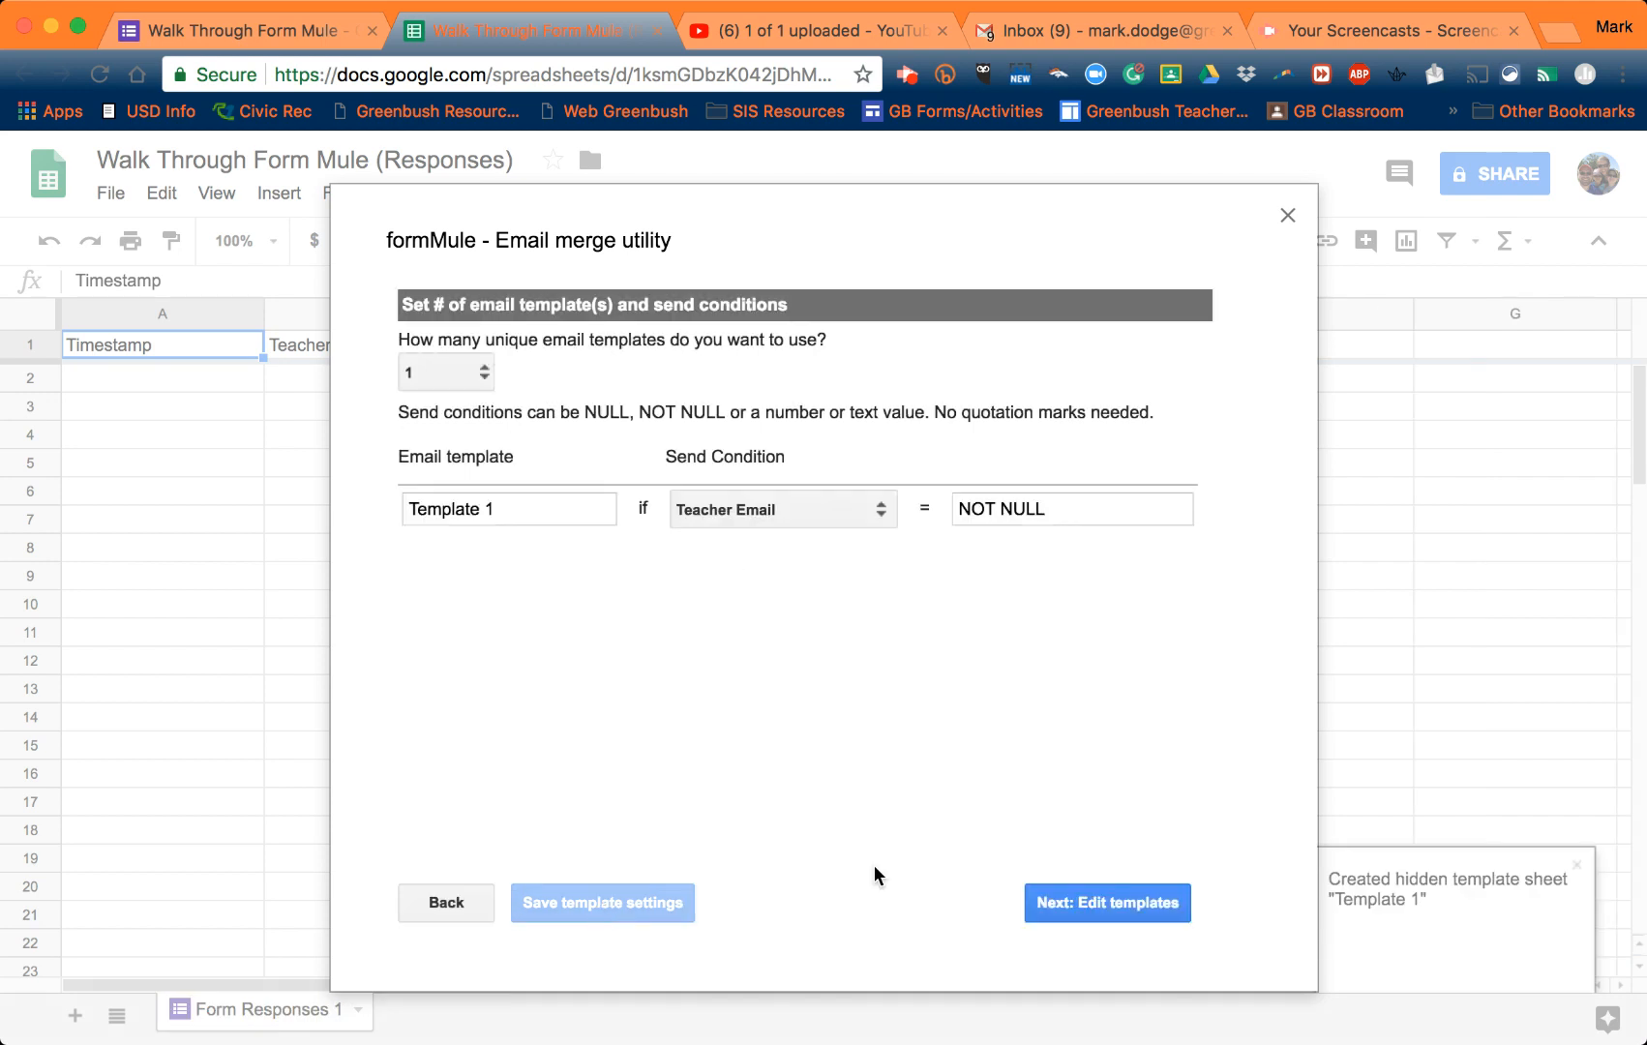
pyautogui.click(1076, 902)
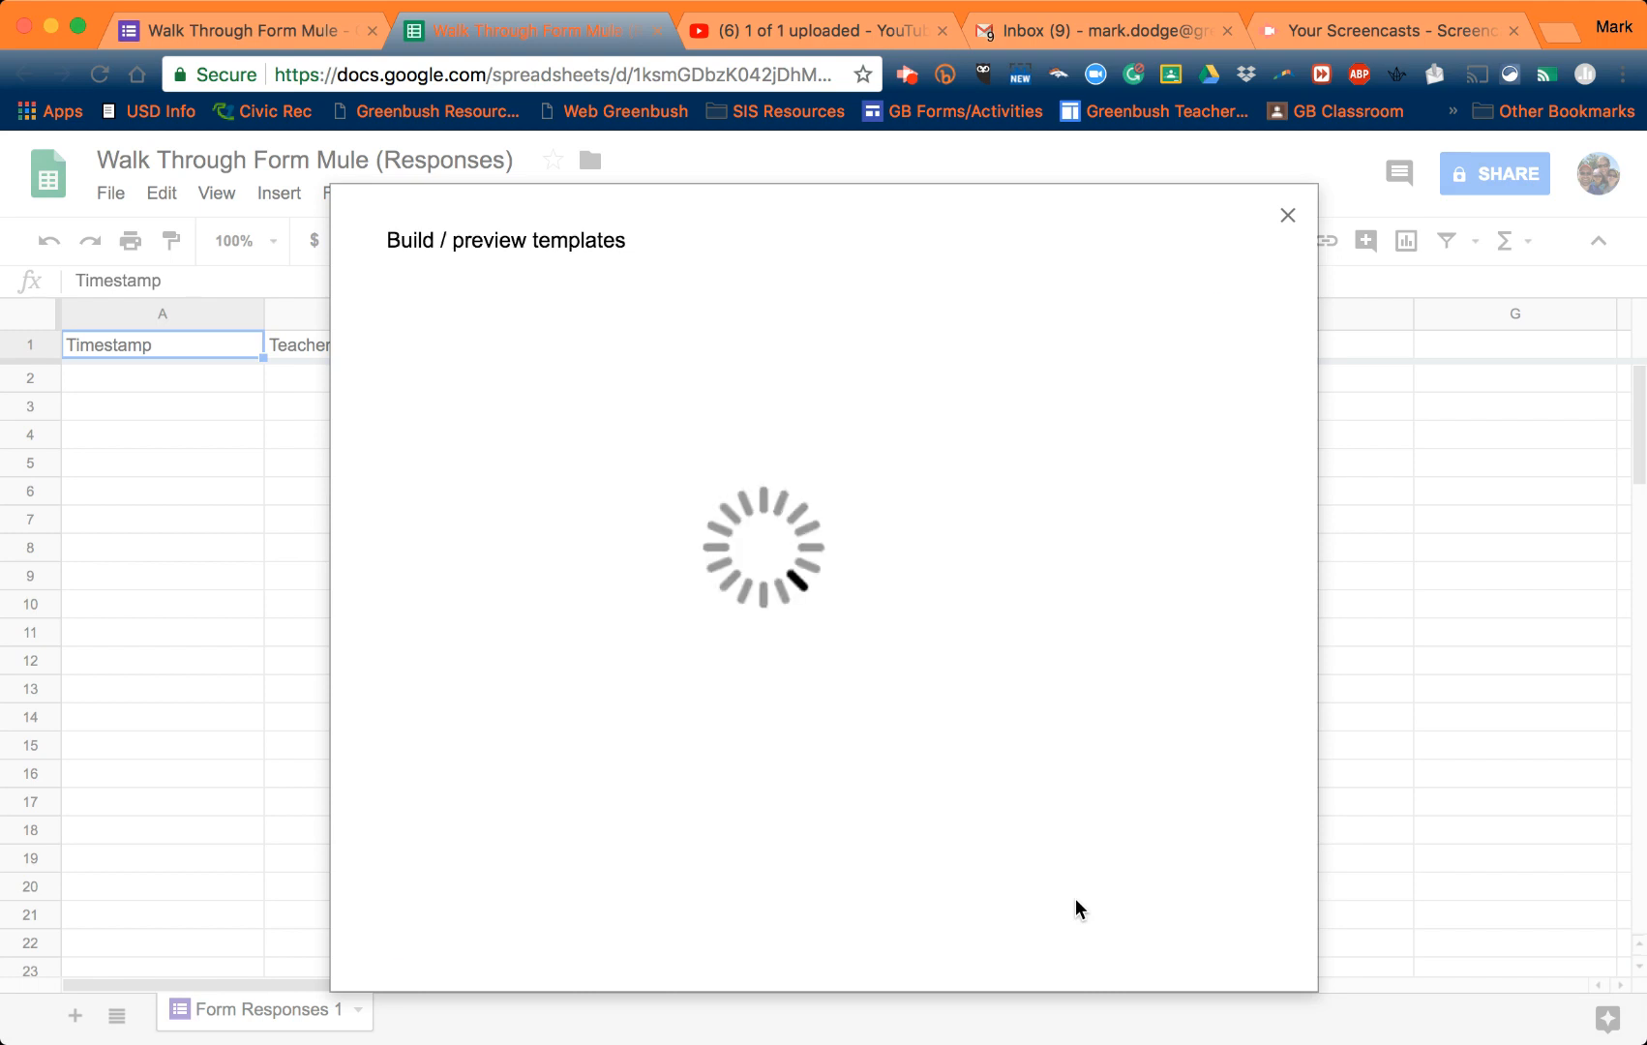
# - Address Template 1 to <<Teacher Email>>, set Reply-to no-reply and subject 'Today's Walk Through Data'
pyautogui.click(623, 418)
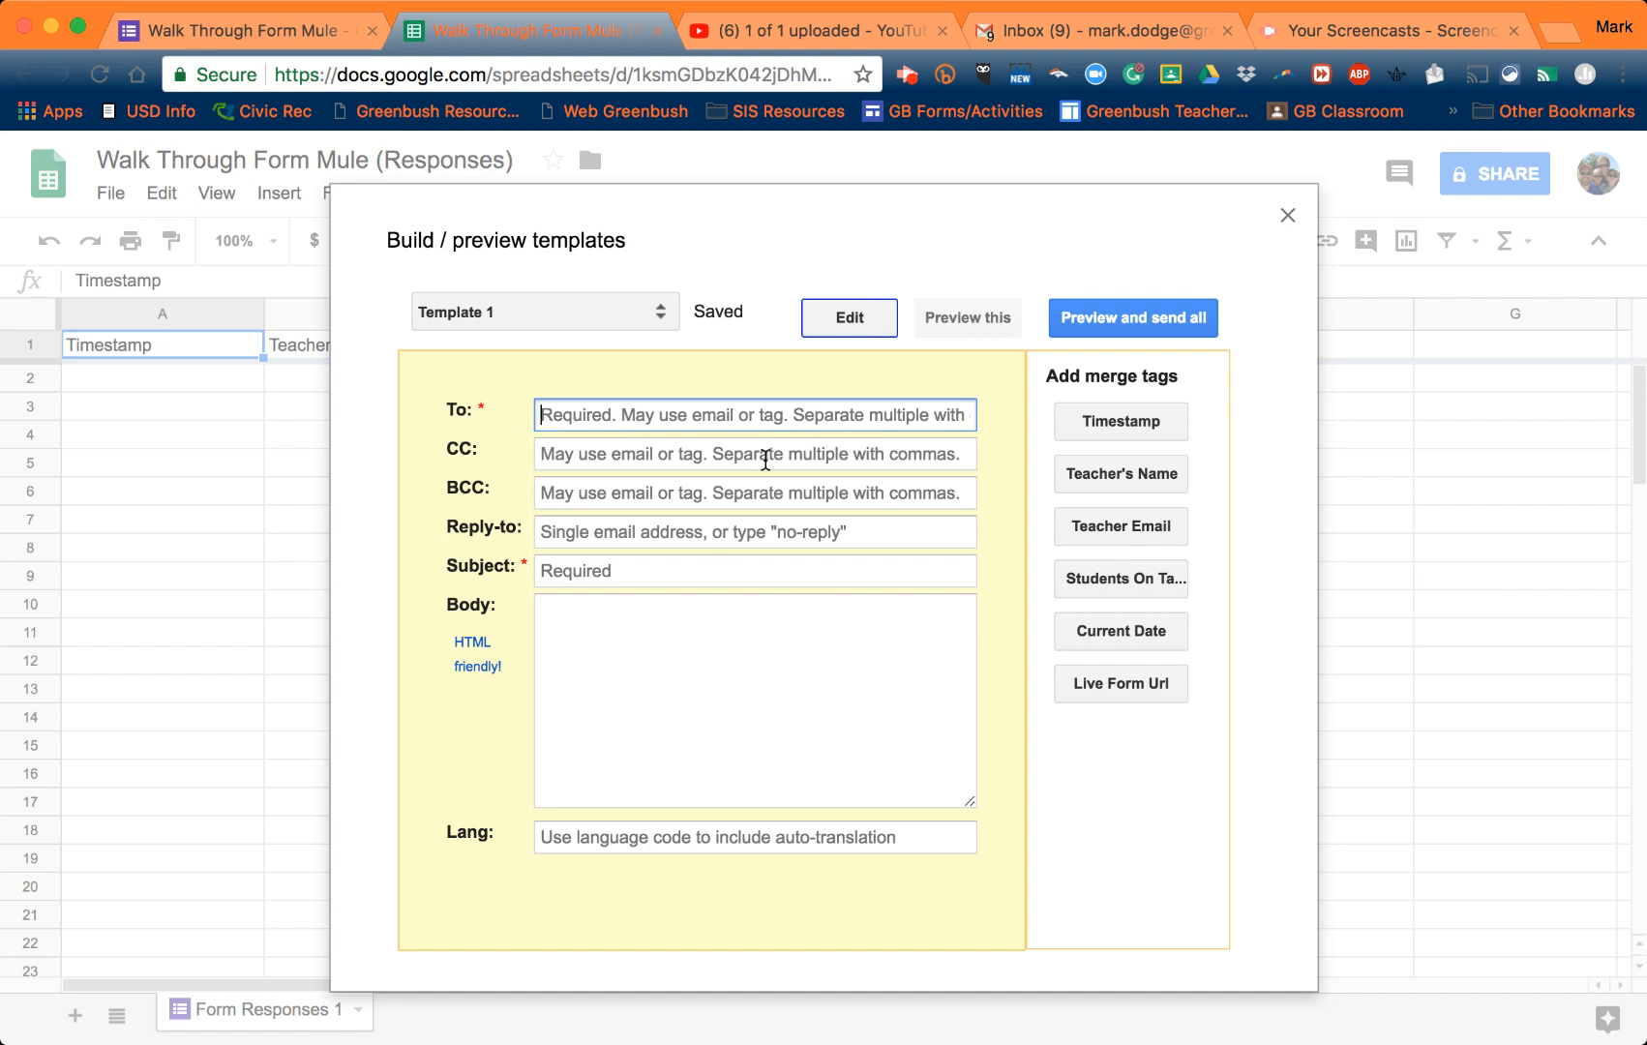
pyautogui.click(1109, 530)
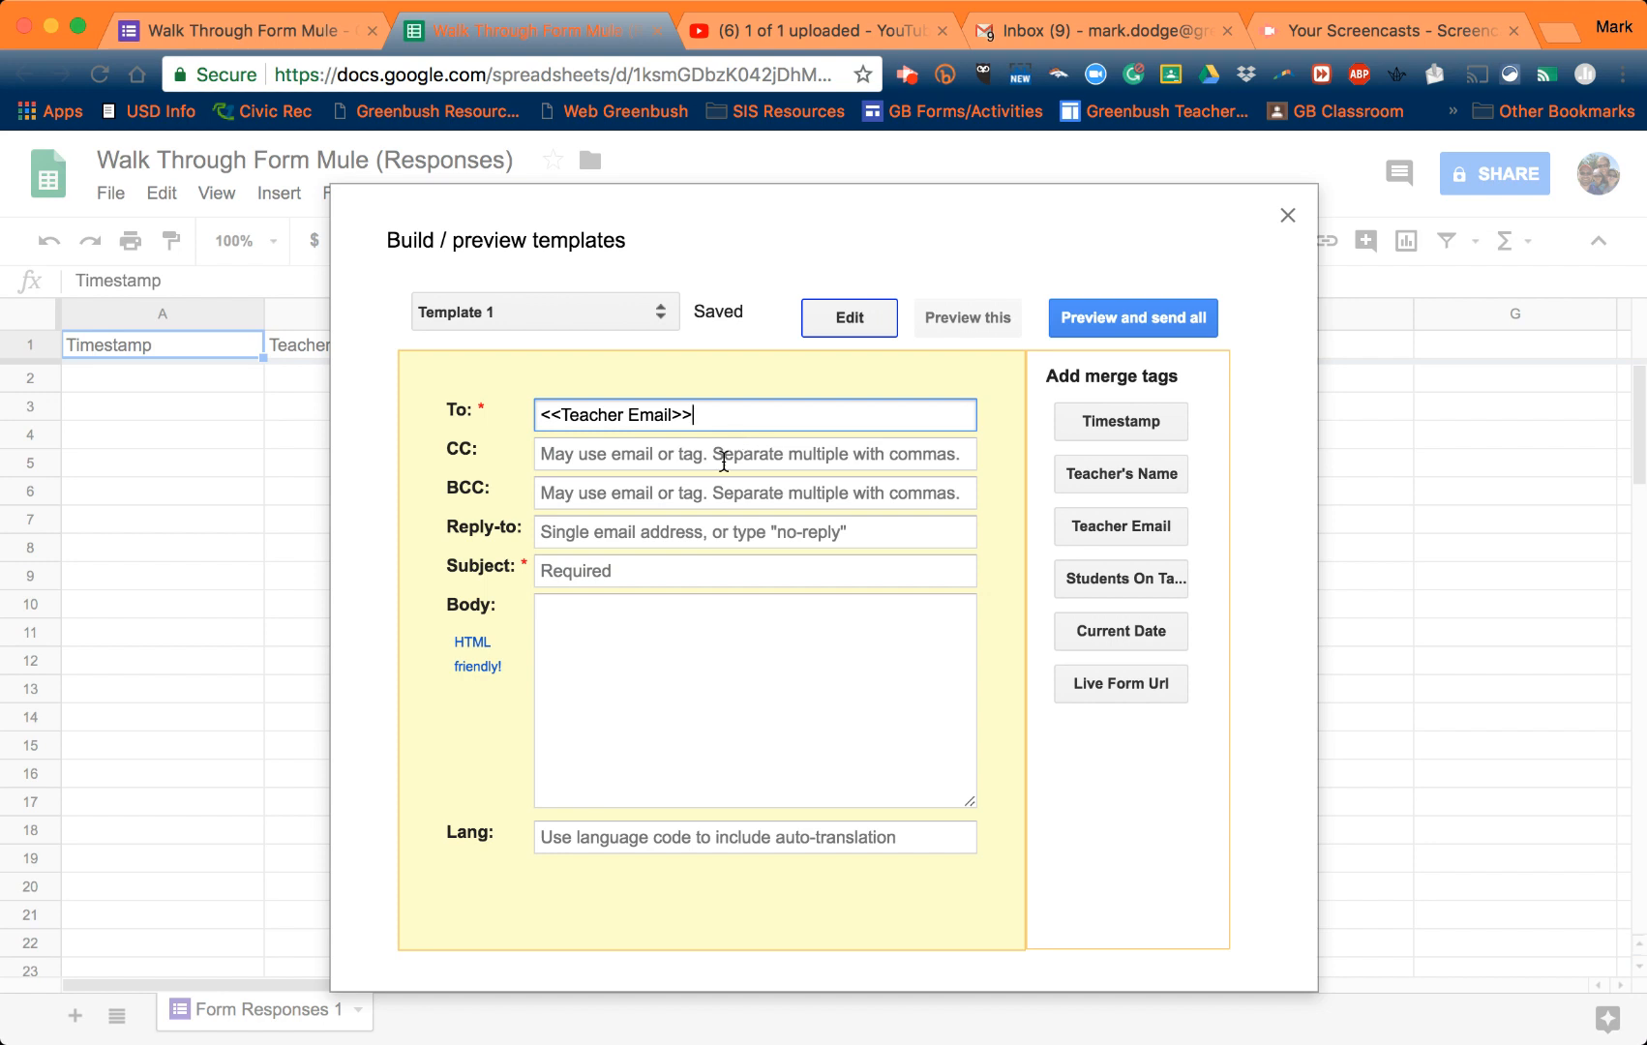
pyautogui.click(700, 538)
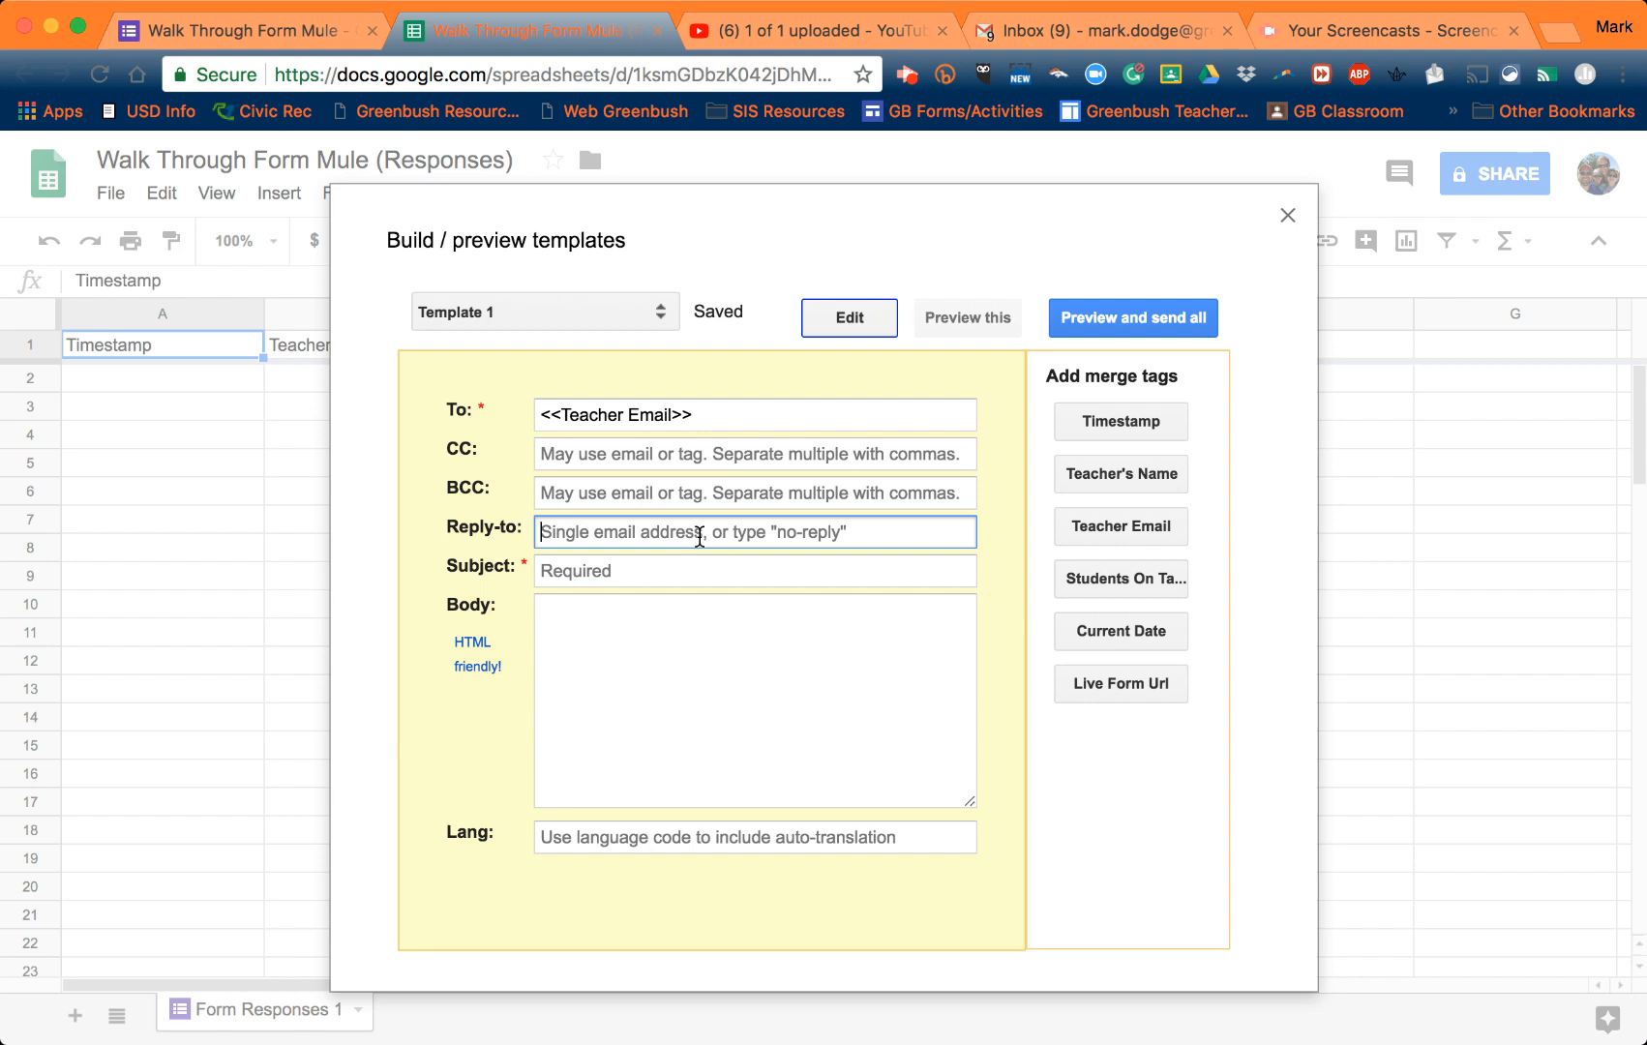
pyautogui.write('no')
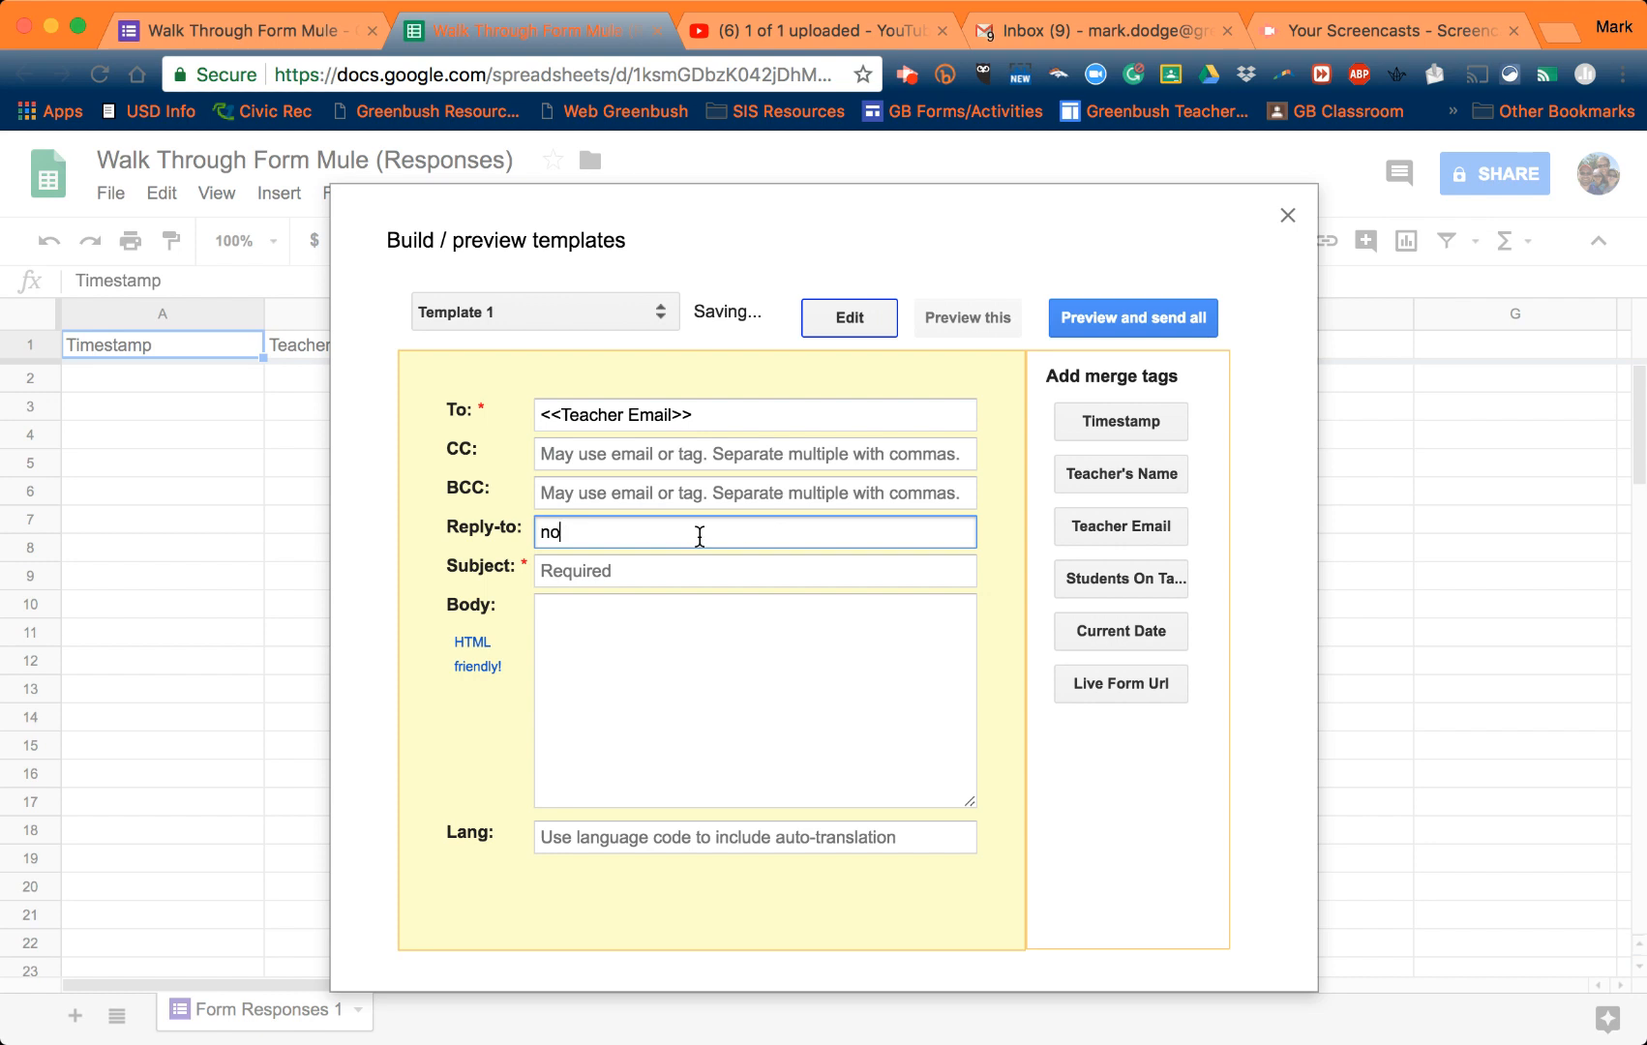
pyautogui.write('-reply')
pyautogui.click(716, 576)
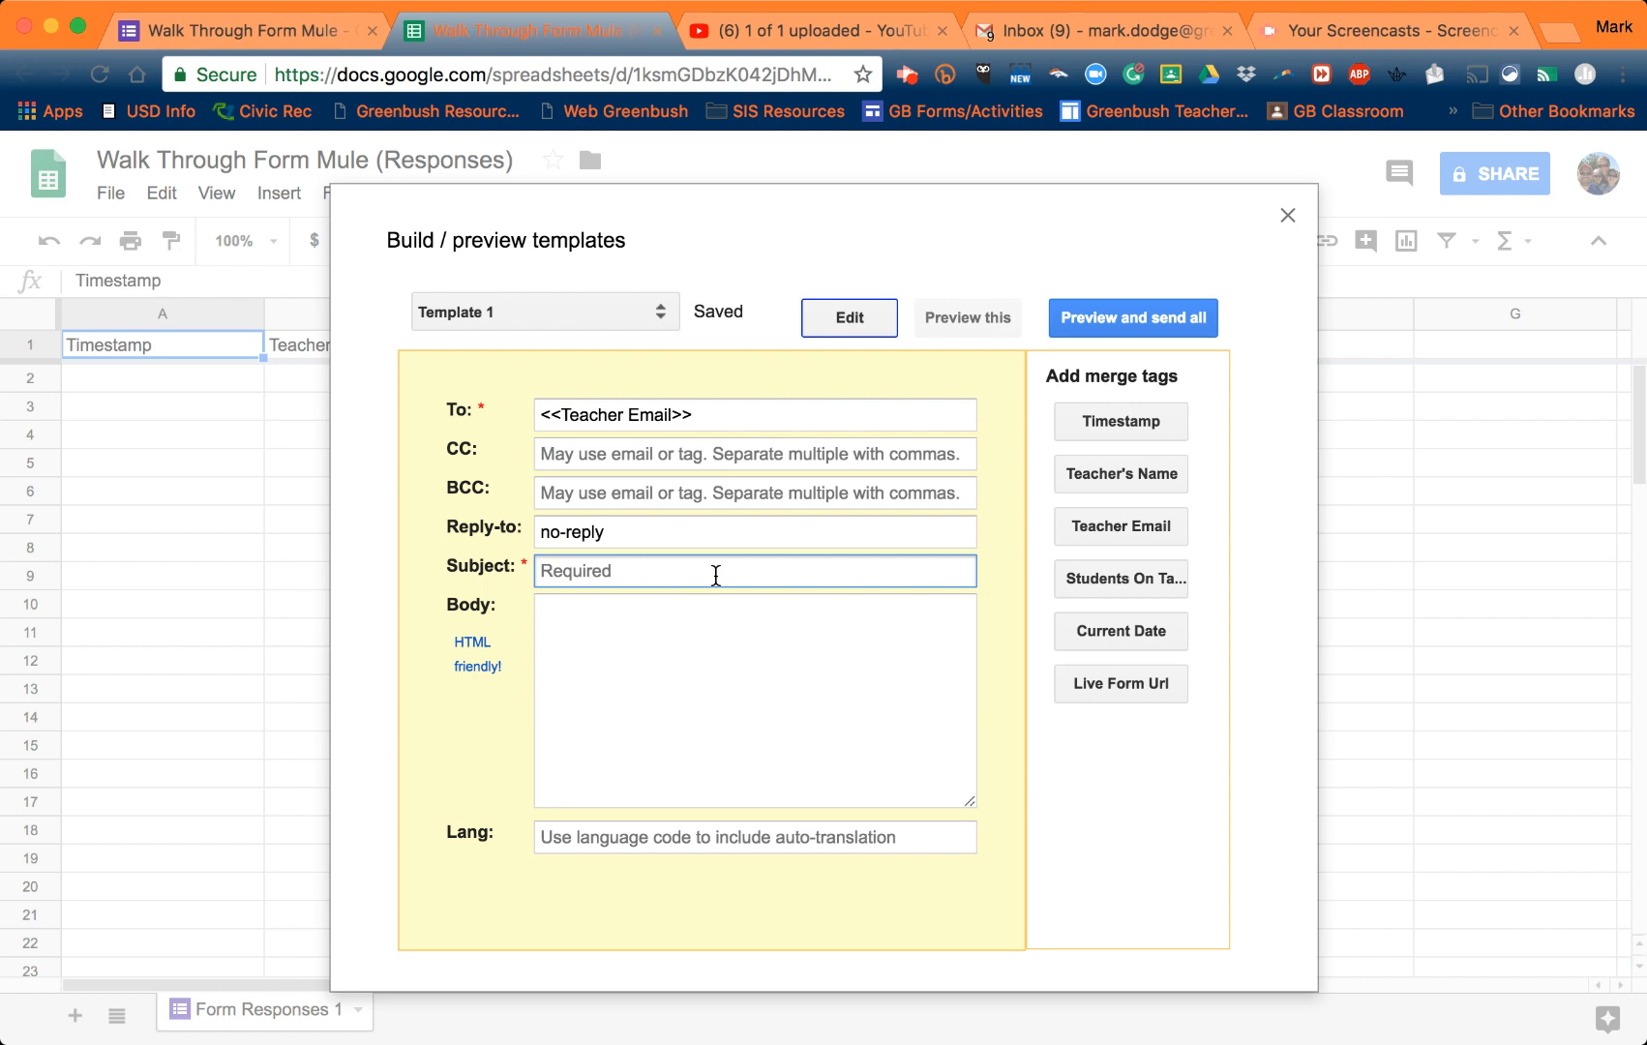
pyautogui.write("Today's Walk Through Data")
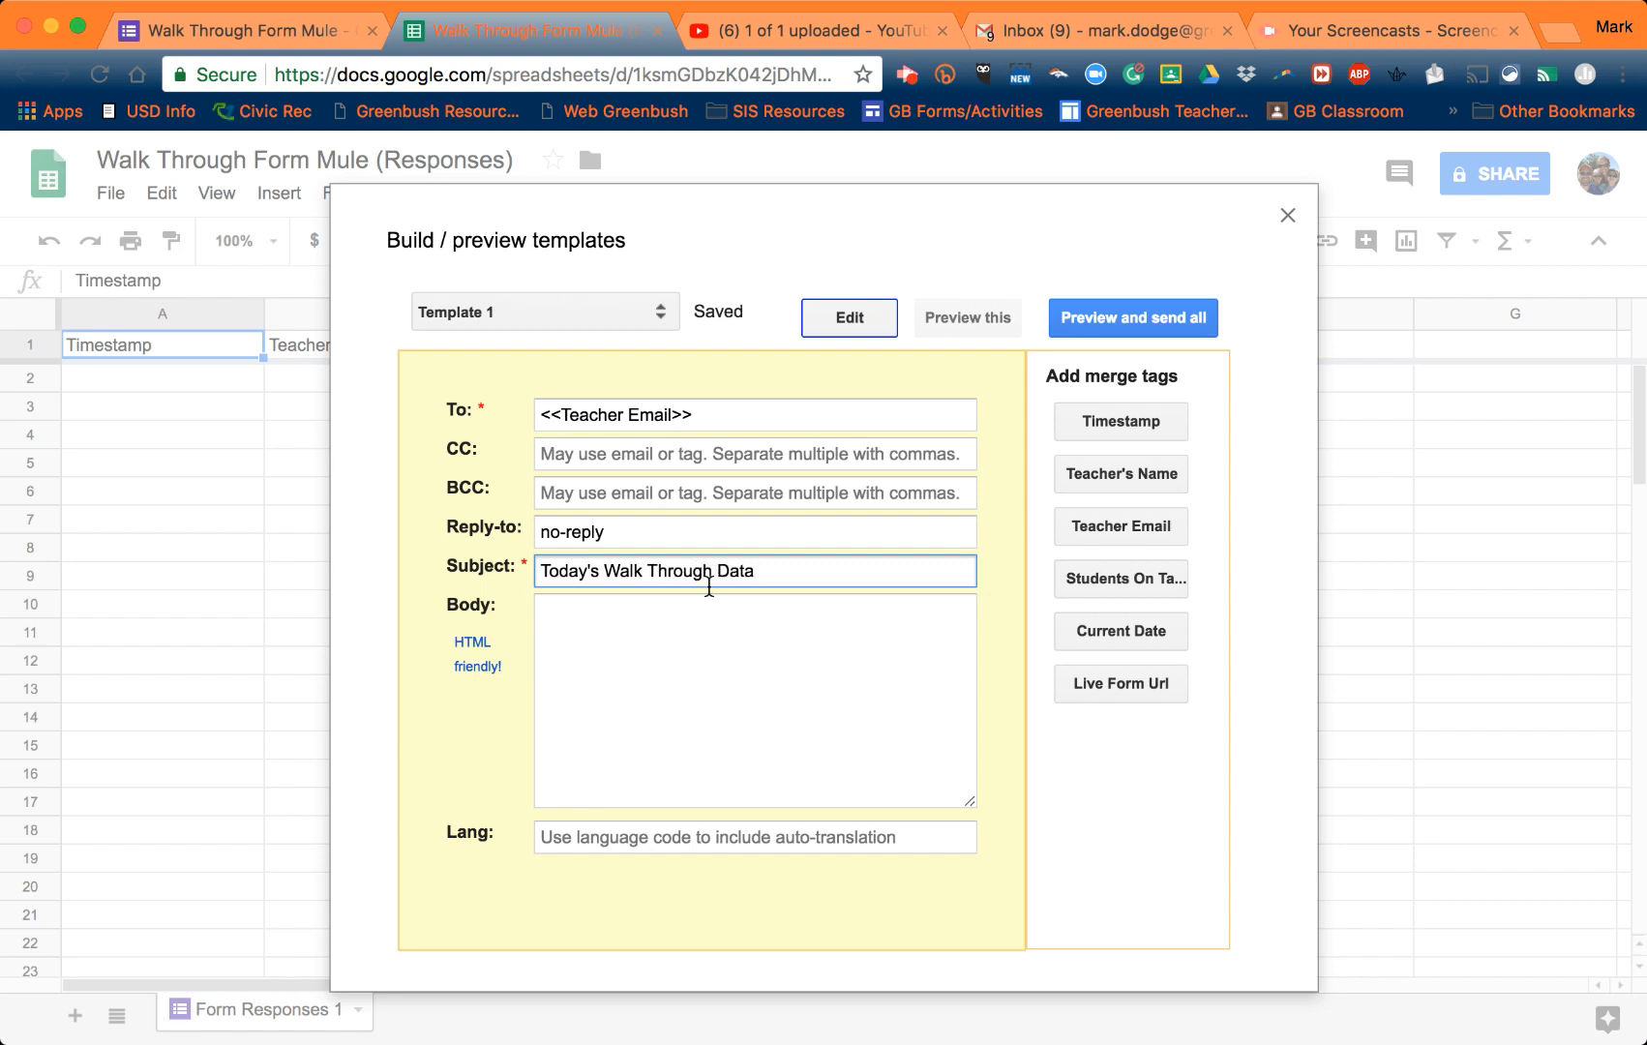
pyautogui.click(668, 618)
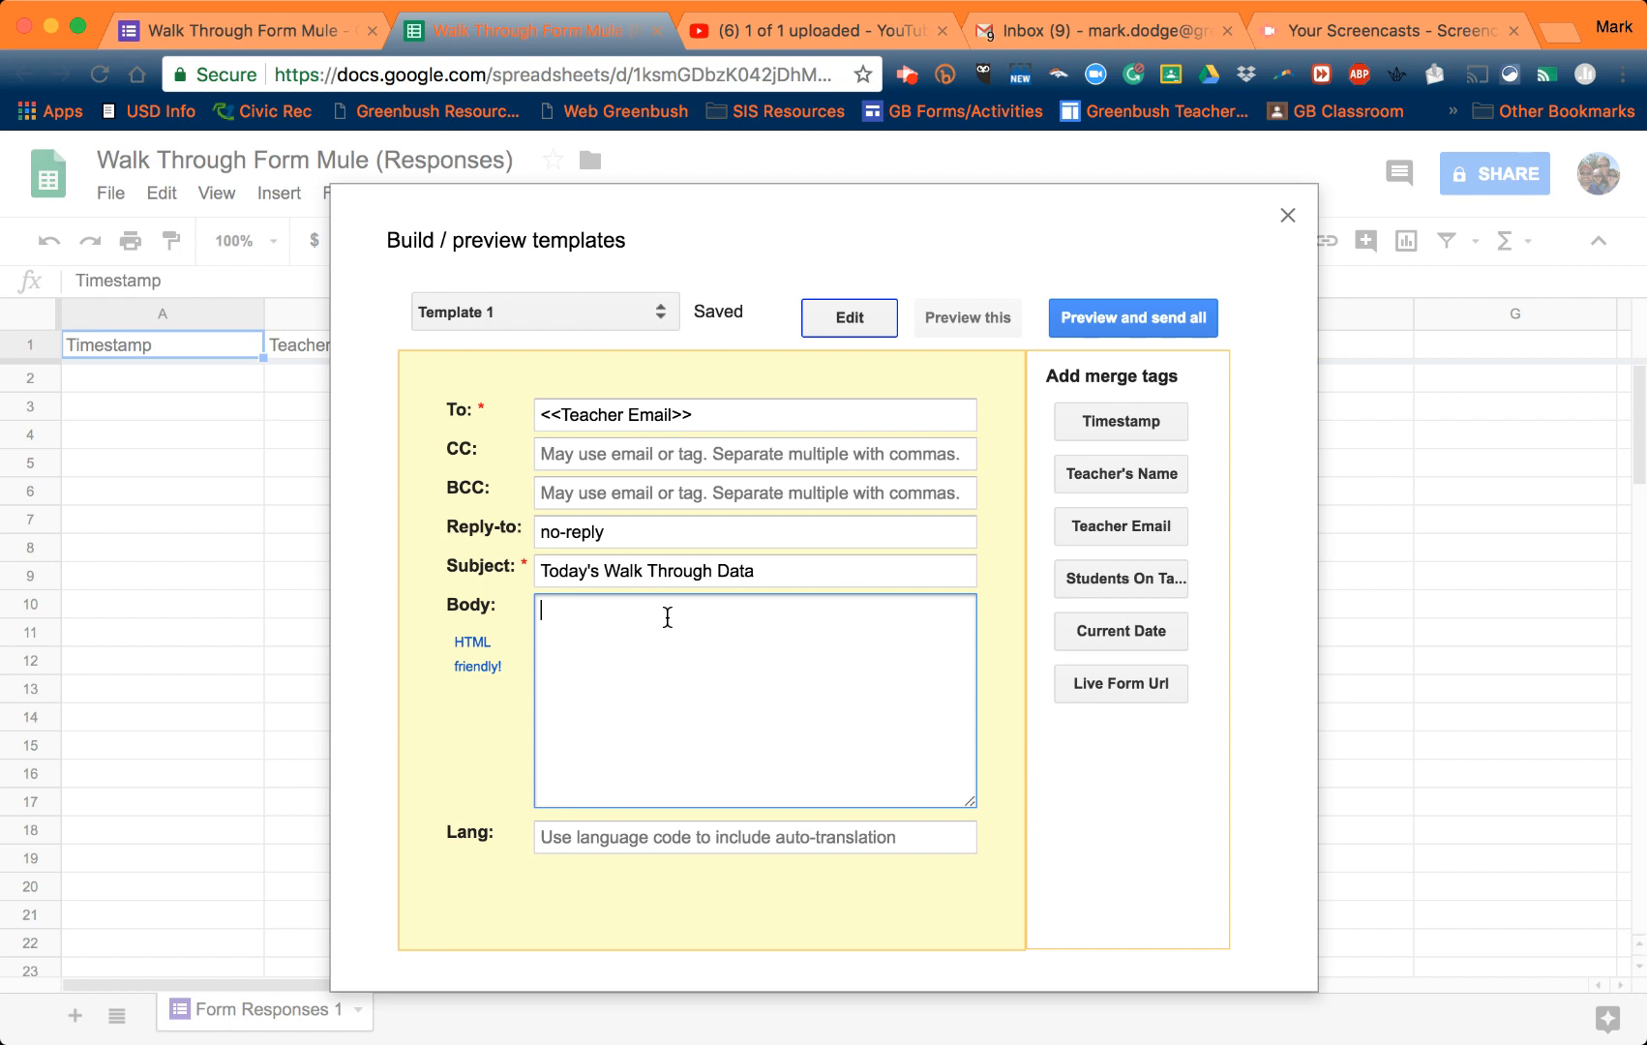
# - Write 'Dear <<Teacher's Name>>,' and 'This message contains the data collected from today's walk through.'
pyautogui.write('Dear')
pyautogui.click(1155, 475)
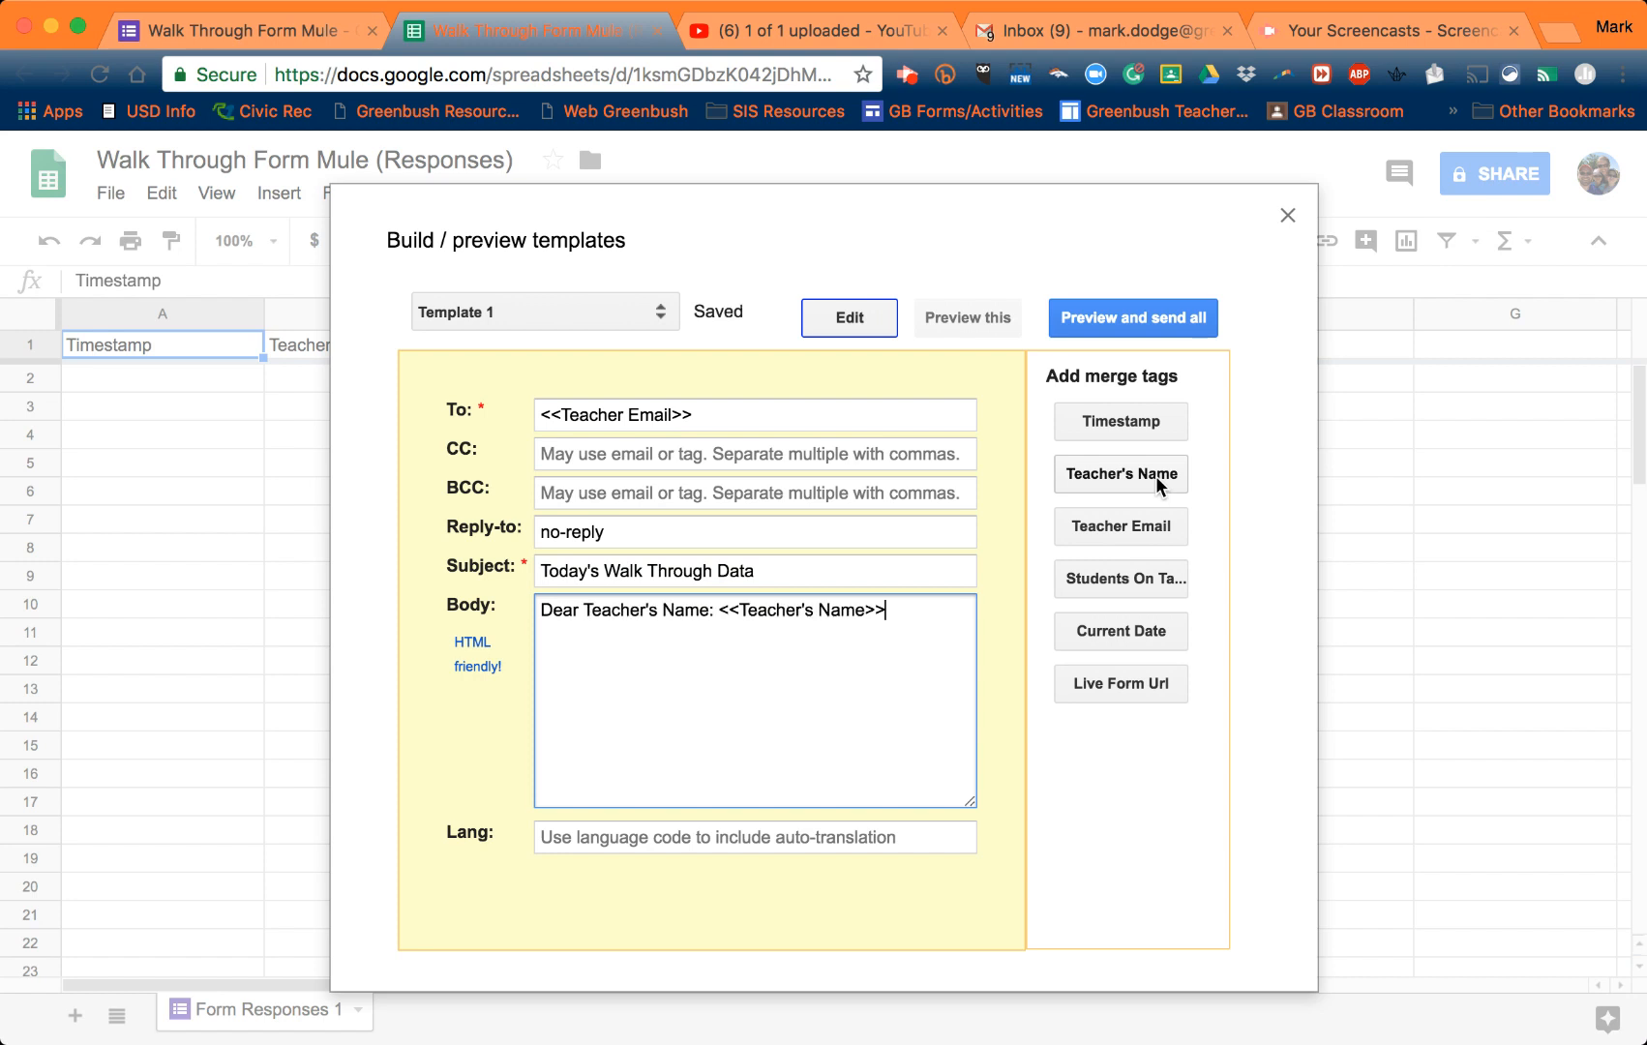
pyautogui.write(',')
pyautogui.press('Return')
pyautogui.press('Return')
pyautogui.write('T')
pyautogui.press('BackSpace')
pyautogui.write('This message contai')
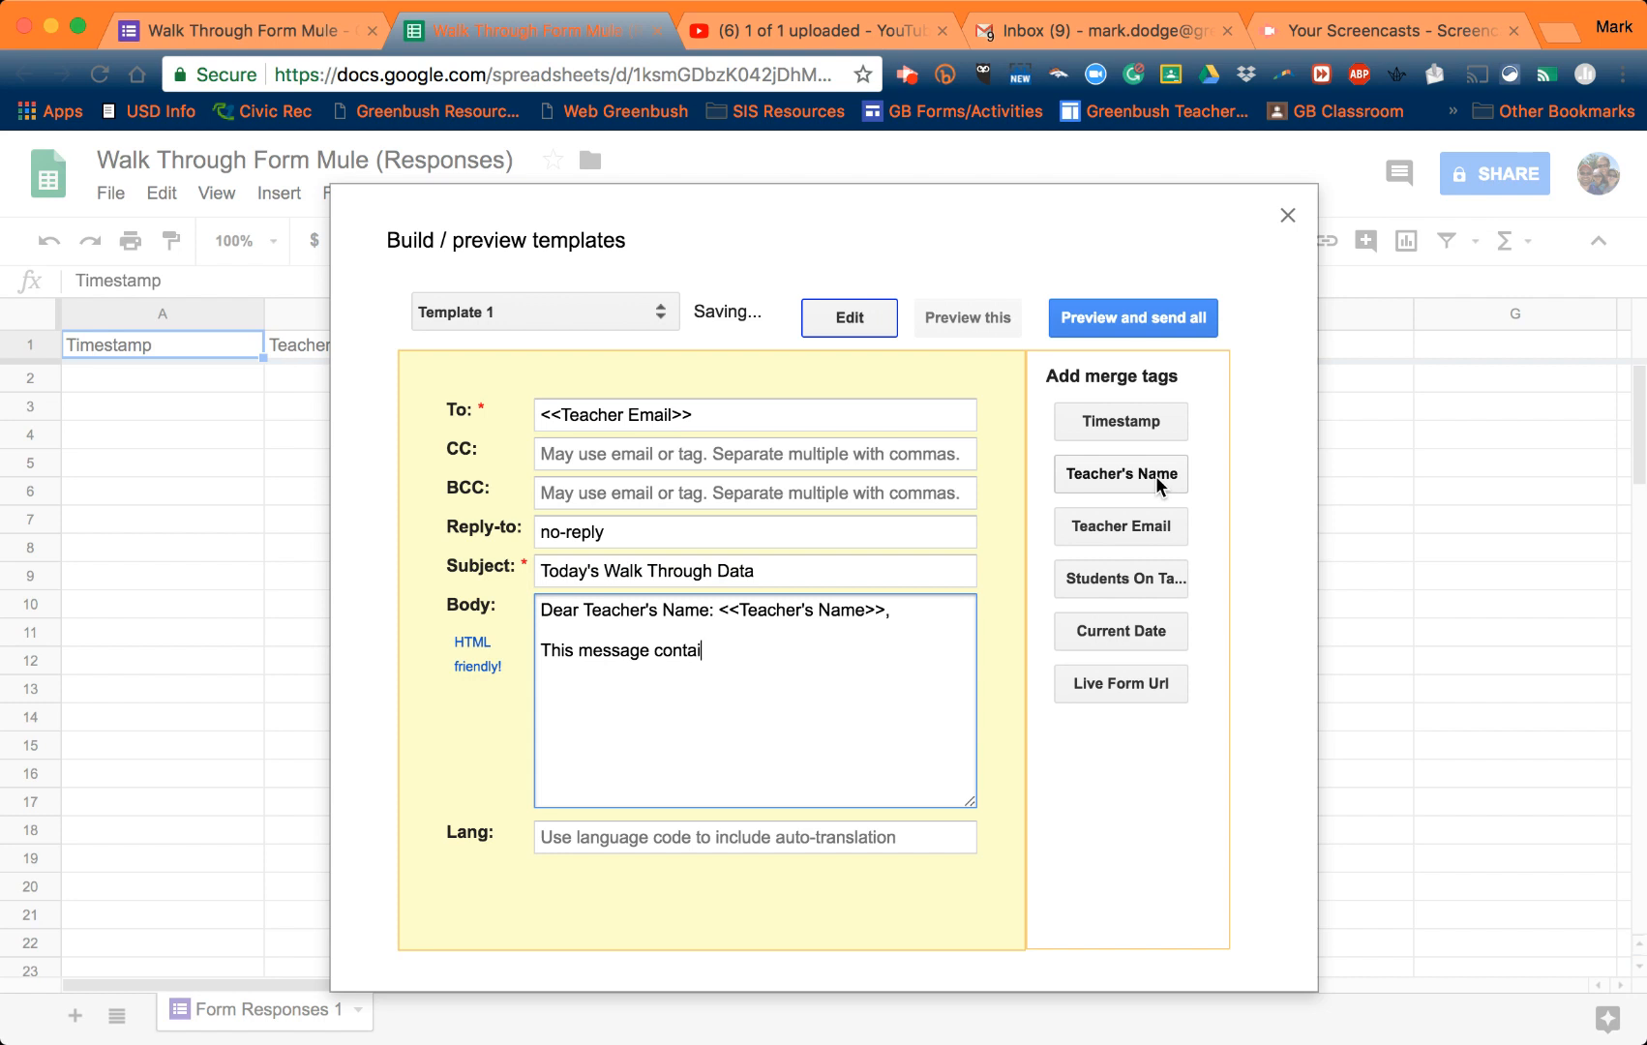
pyautogui.write('ns the data collect')
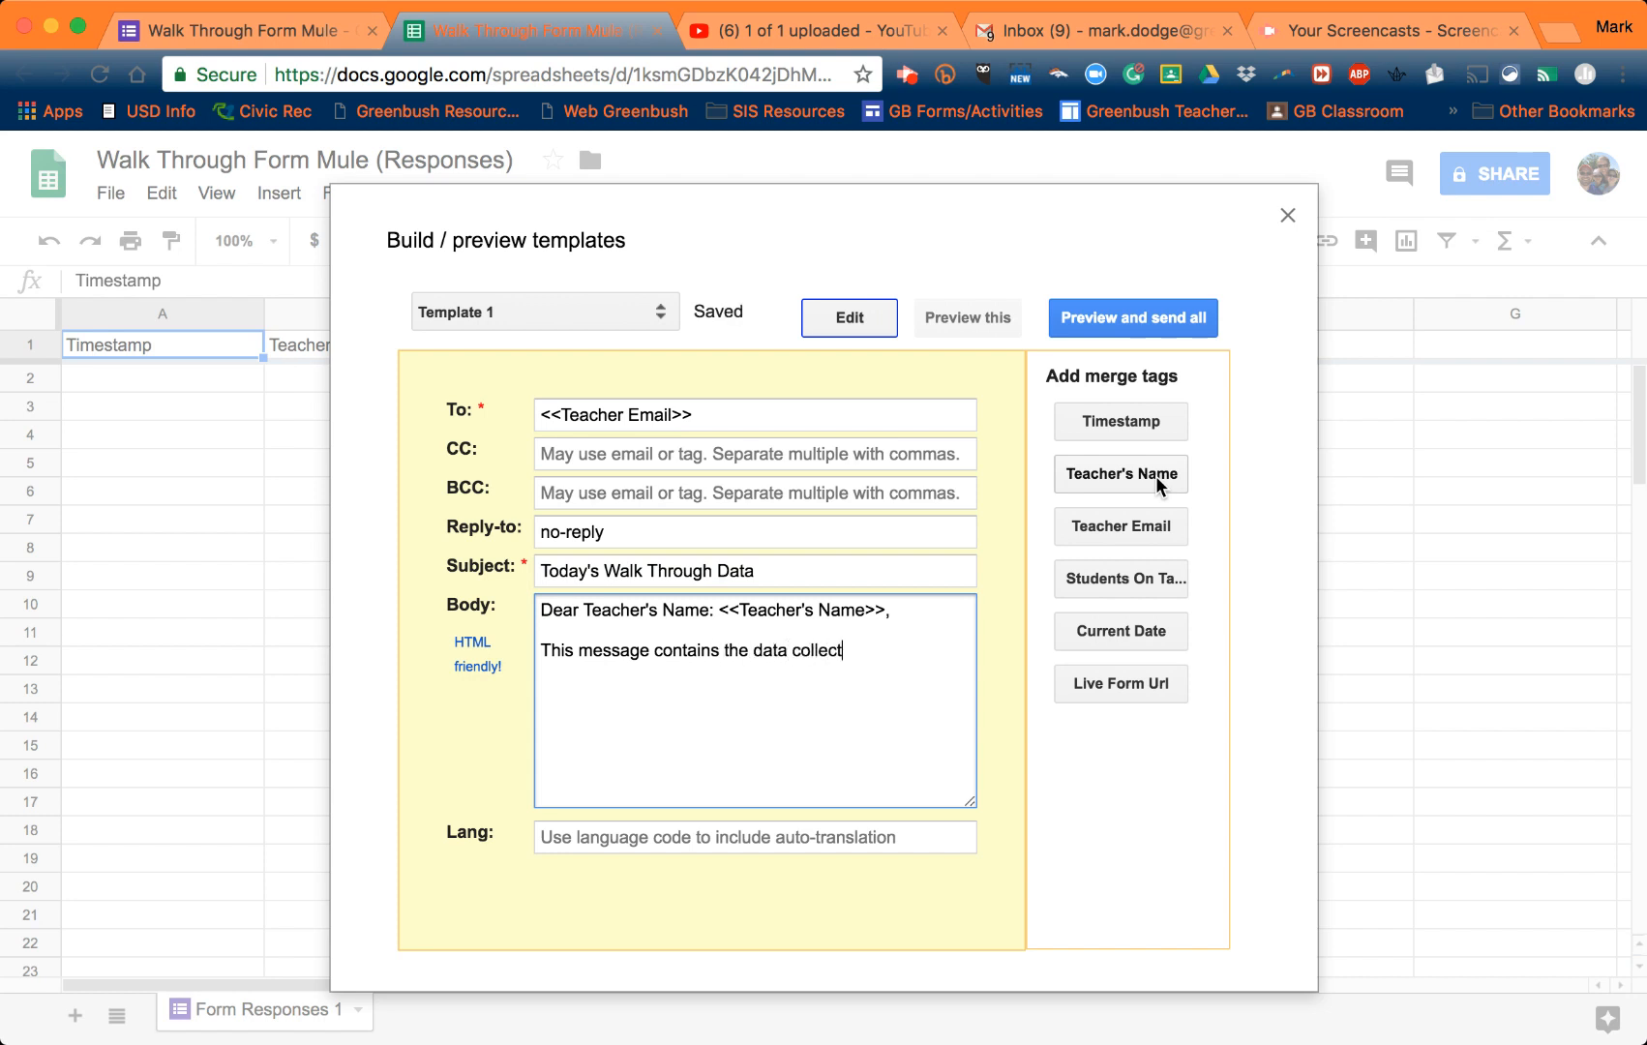
pyautogui.write("ed from today's w")
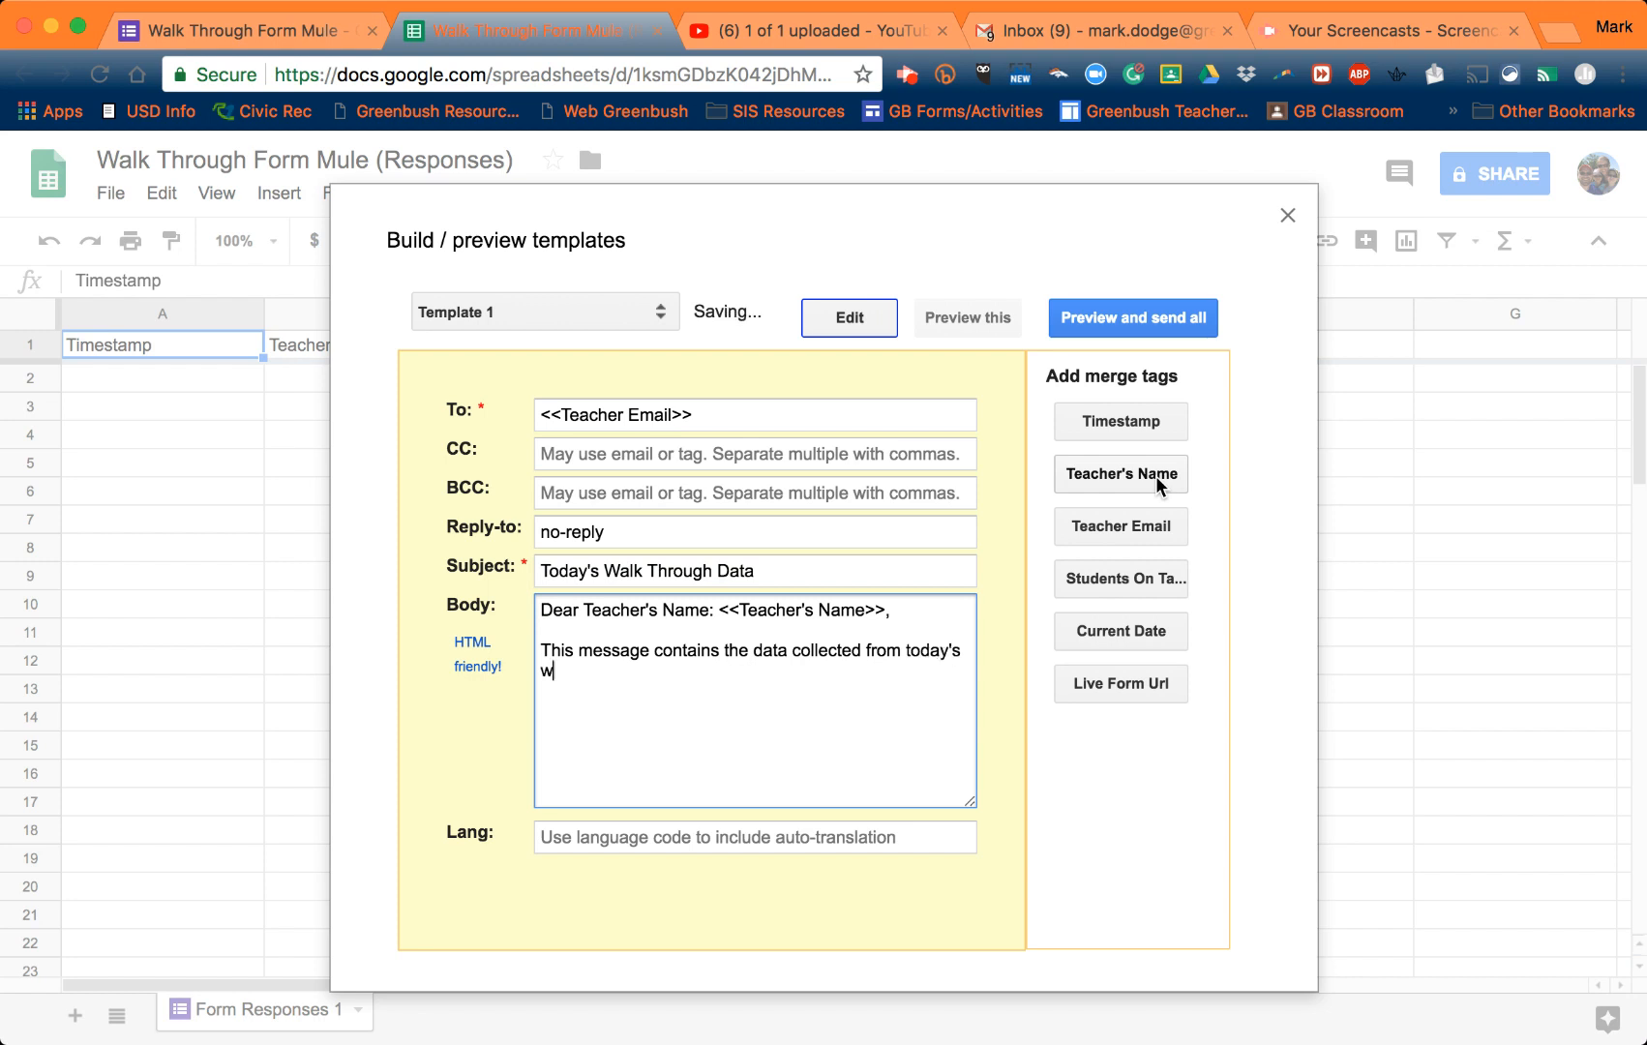
pyautogui.write('alk through.')
pyautogui.press('Return')
pyautogui.press('Return')
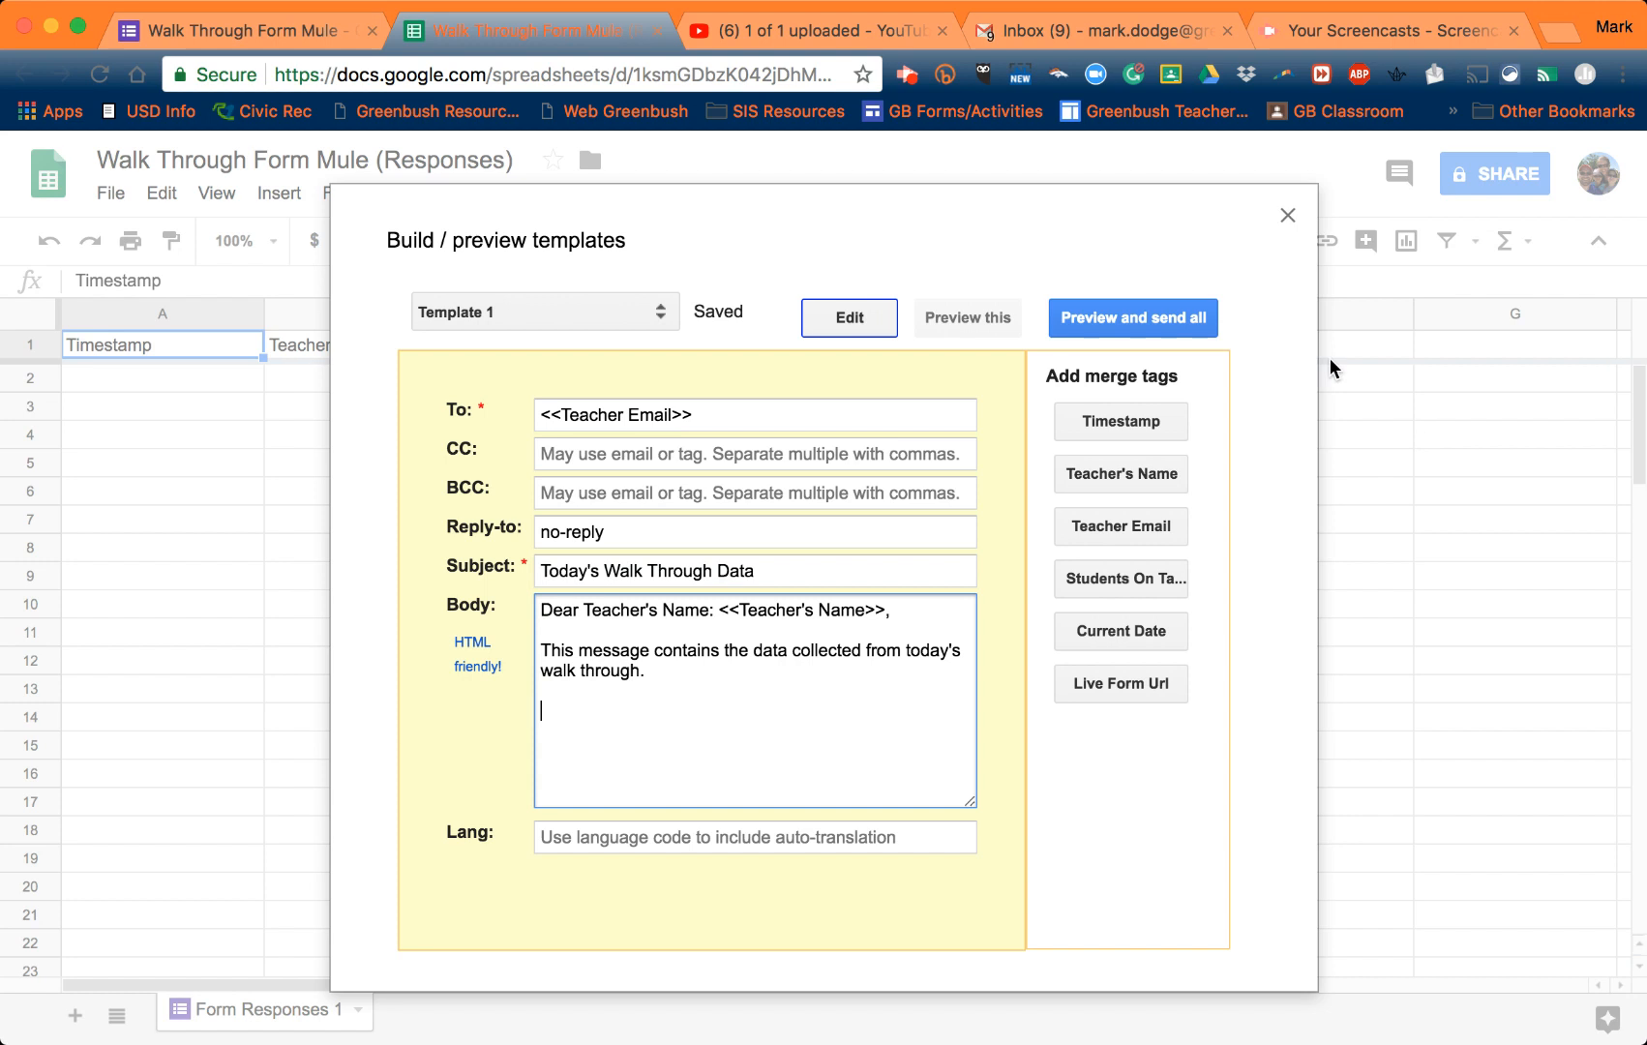
# - Add Students On Task and Current Date lines, then 'Thank you for all that you do for our students.'
pyautogui.click(1152, 575)
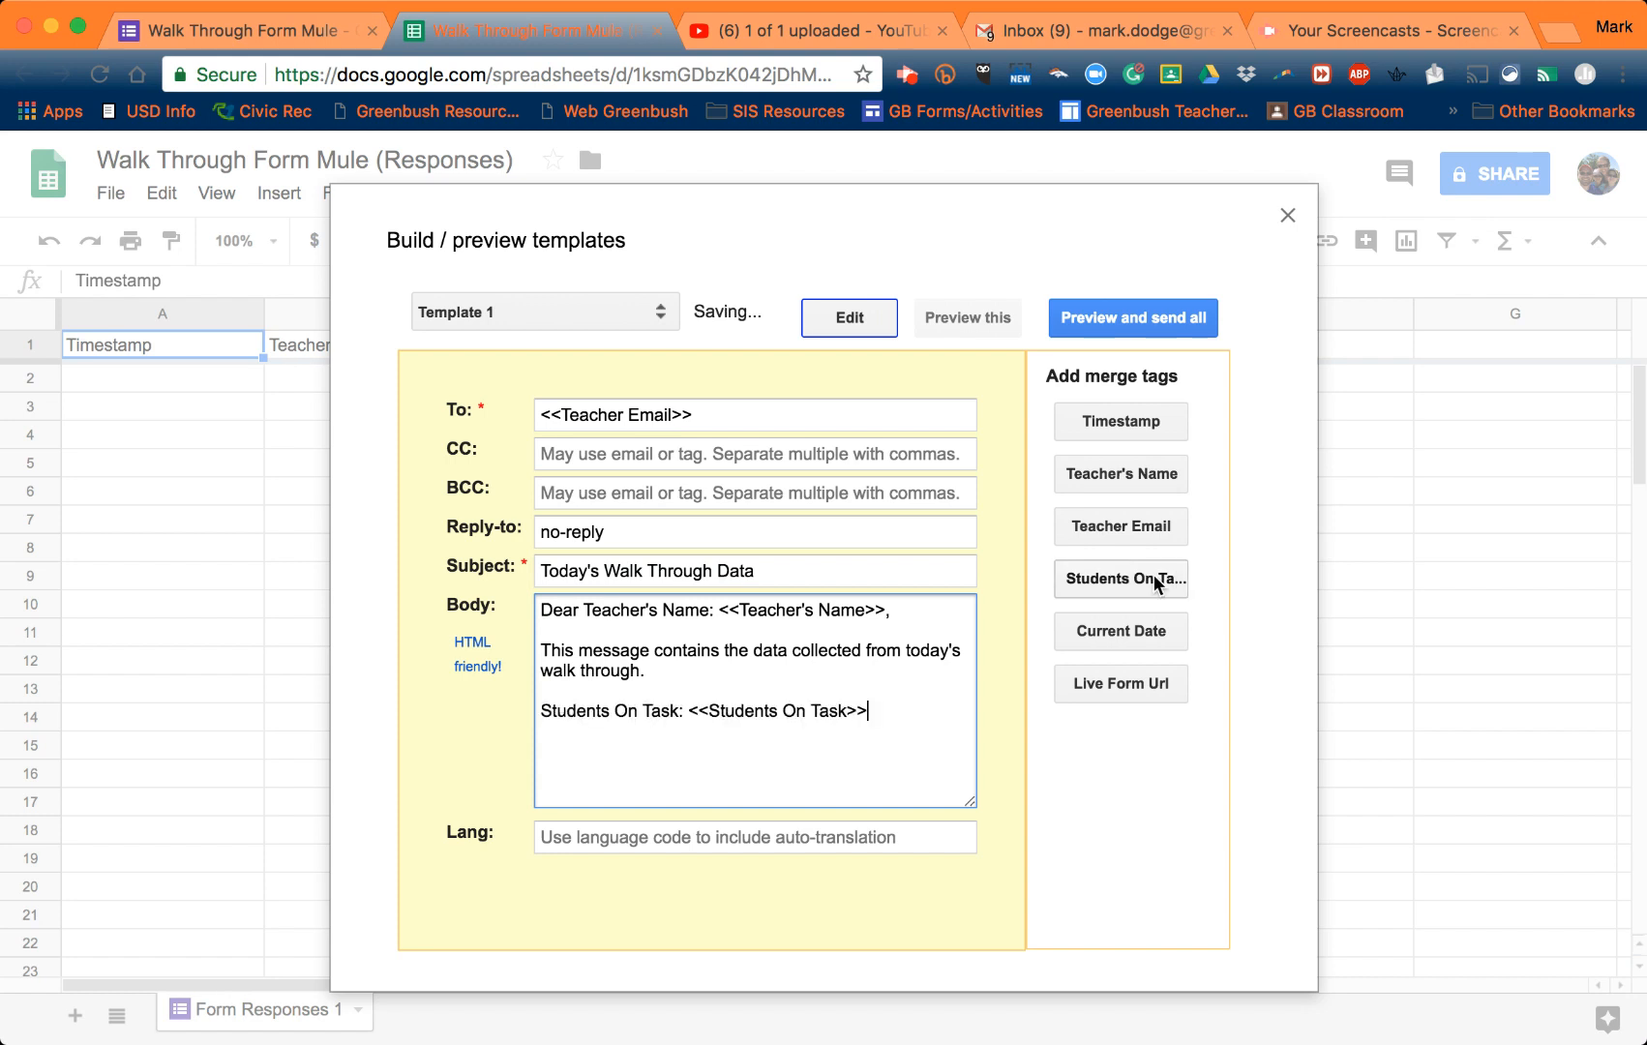
pyautogui.press('Return')
pyautogui.press('Return')
pyautogui.click(1125, 631)
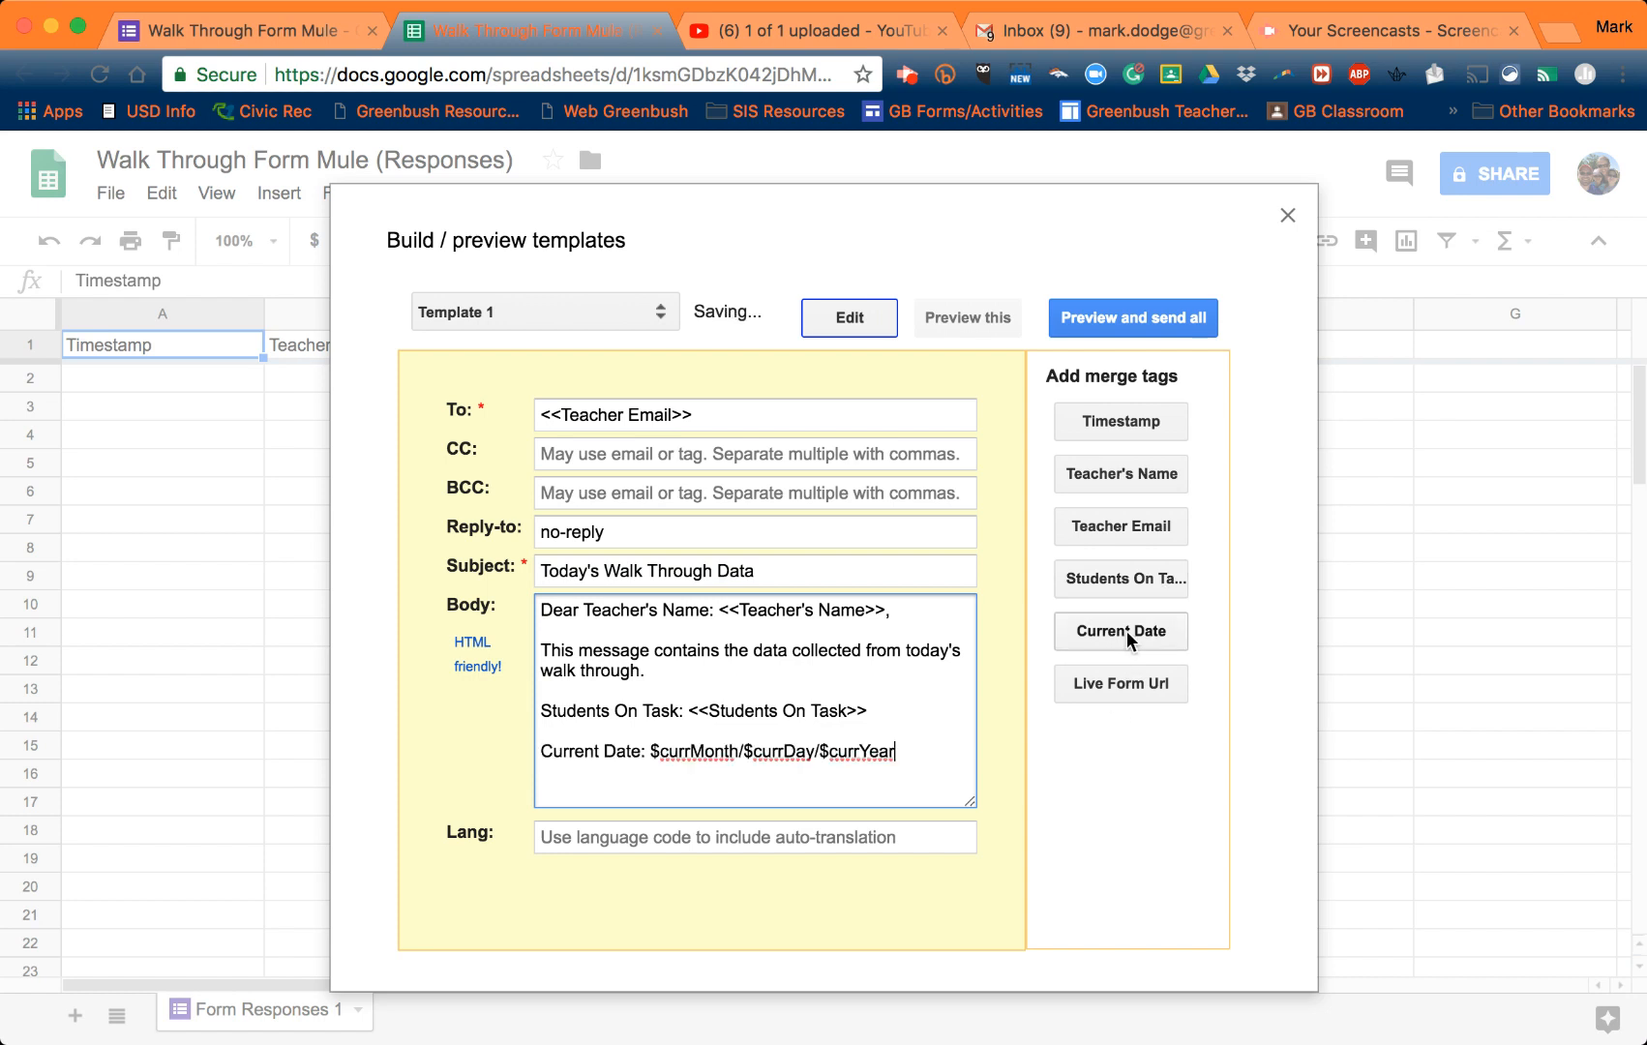
pyautogui.press('Return')
pyautogui.press('Return')
pyautogui.write('Thank you for all ')
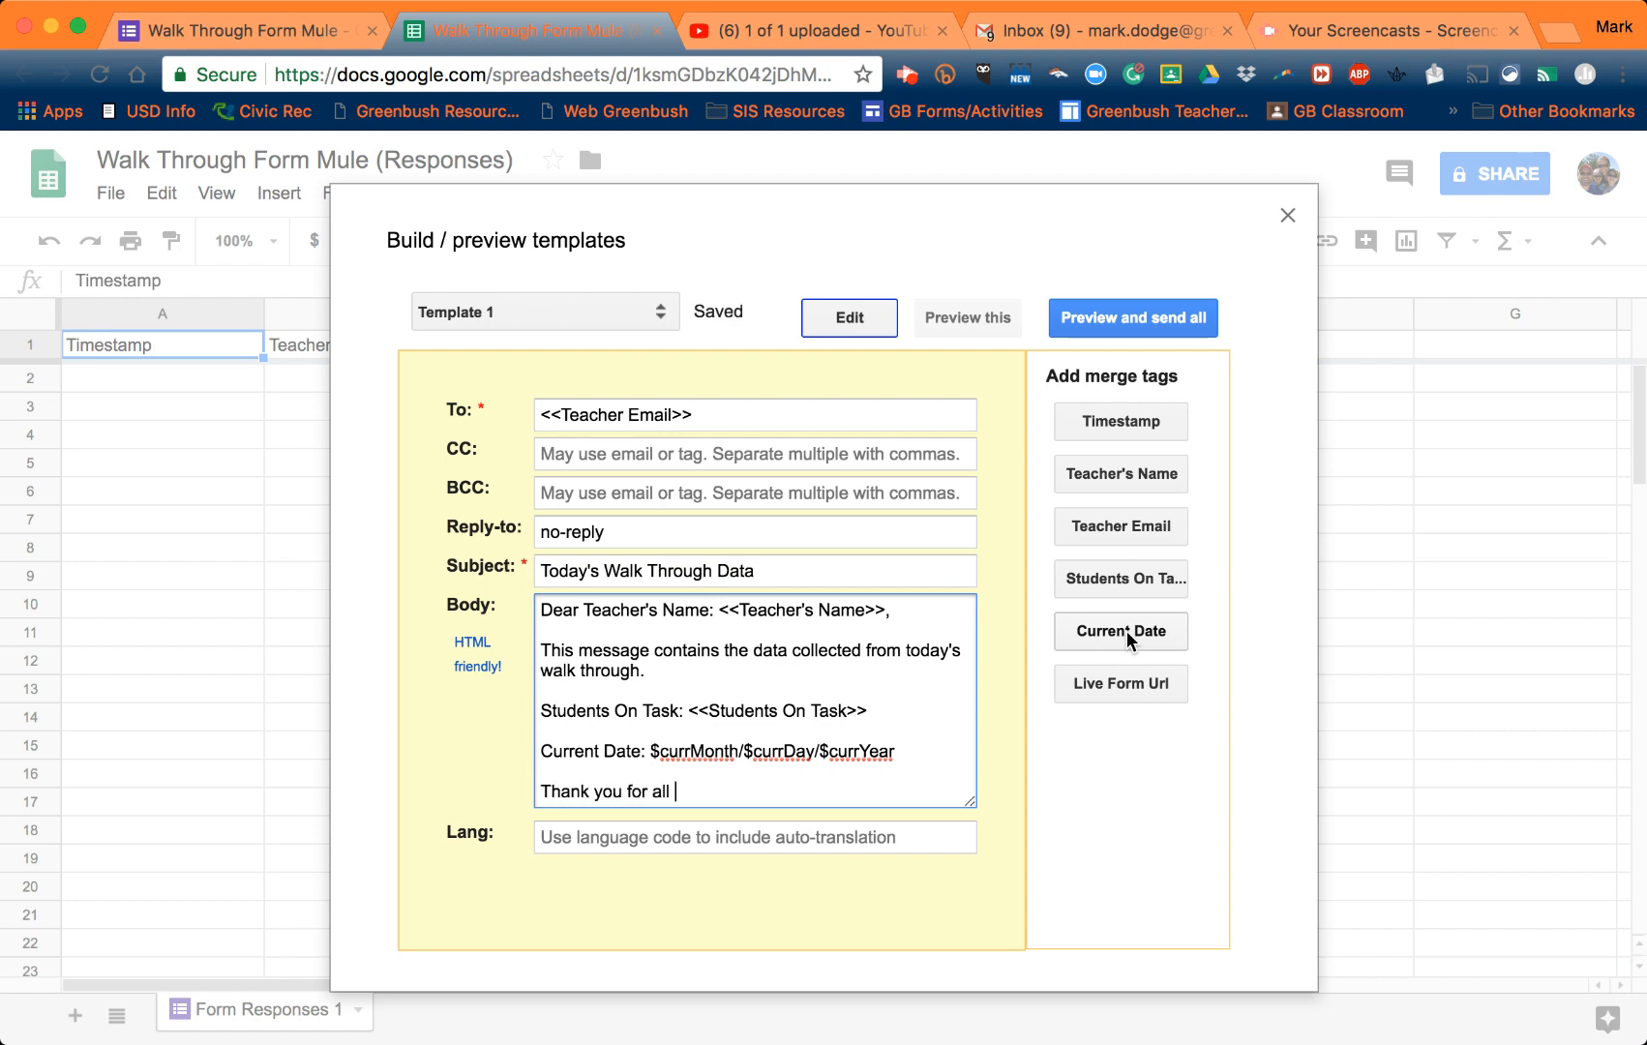
pyautogui.write('that you do for ou')
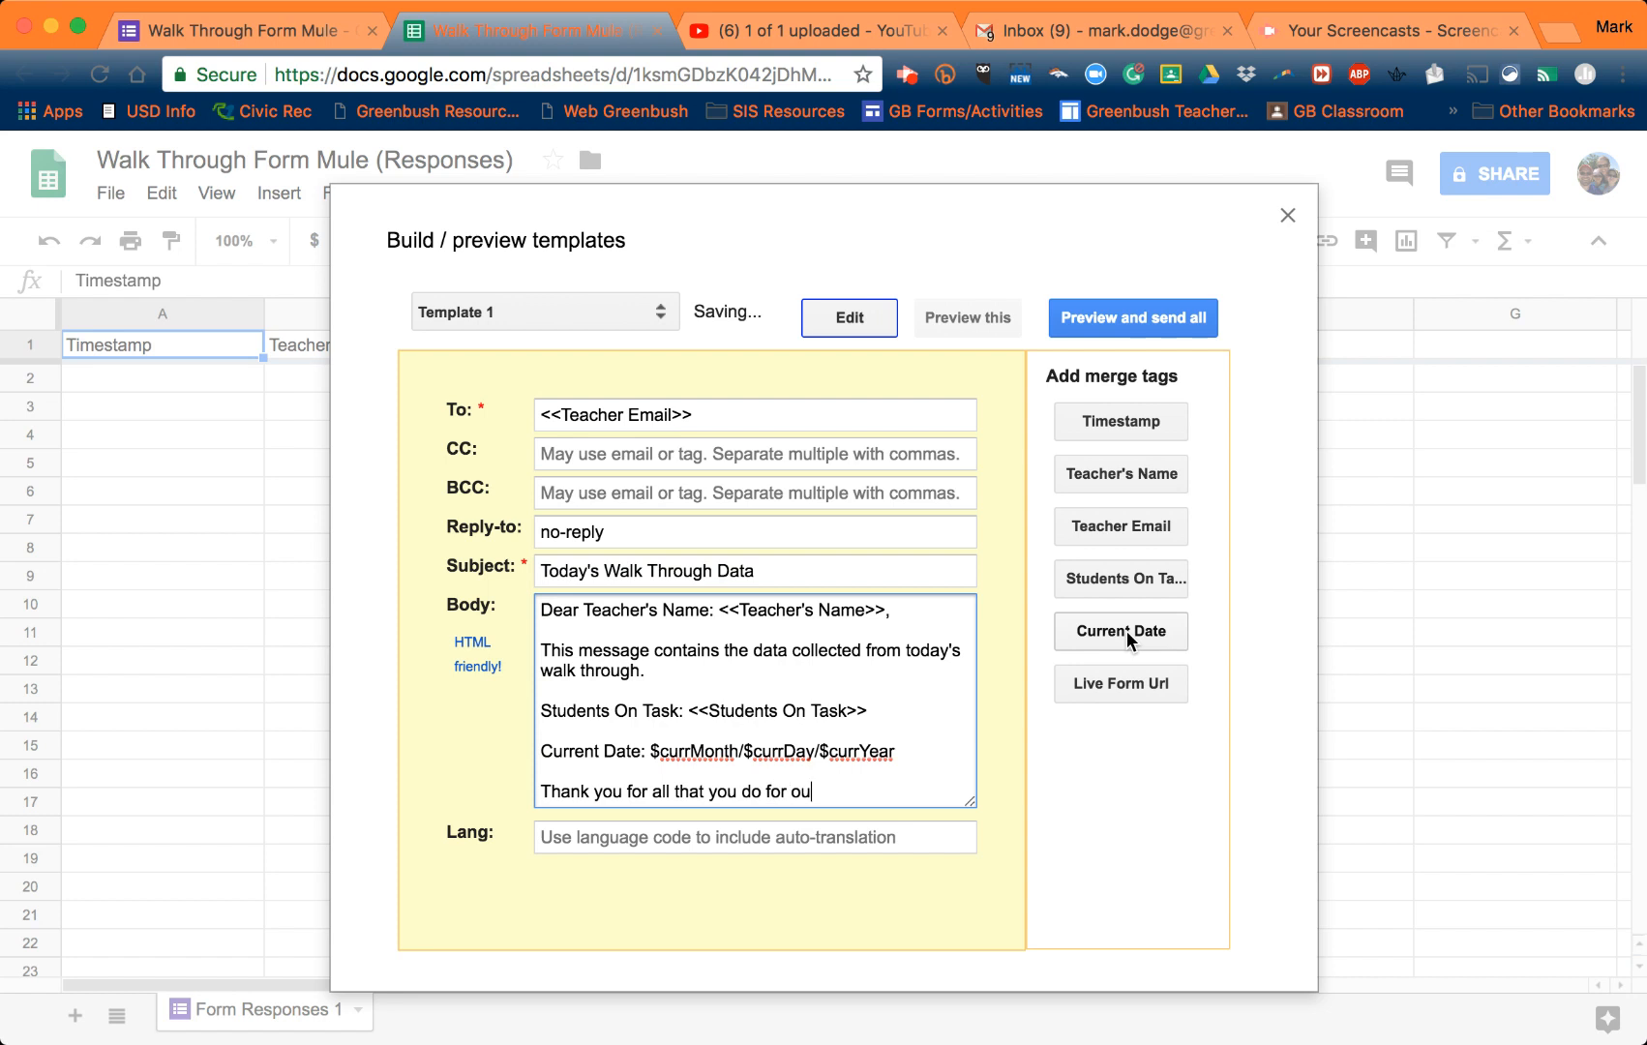
pyautogui.write('r students.')
# - Run Preview and send all to see no emails queued, then return to the form's page
pyautogui.click(1196, 321)
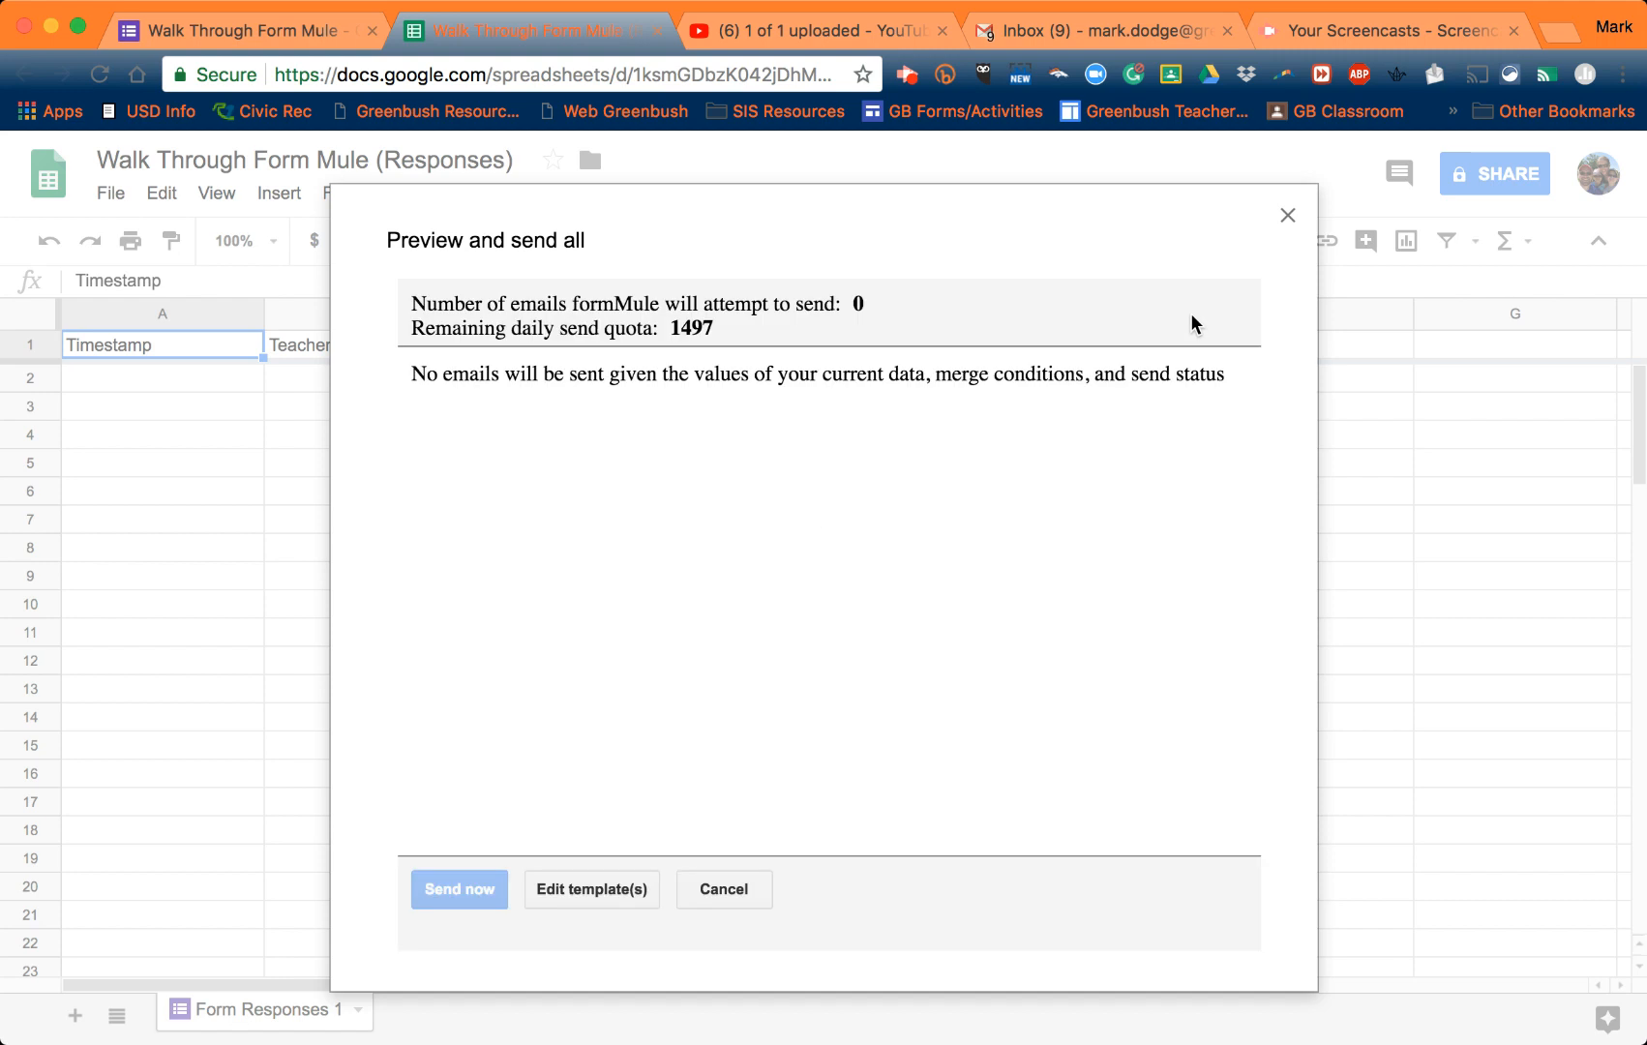
pyautogui.click(1287, 215)
pyautogui.click(356, 41)
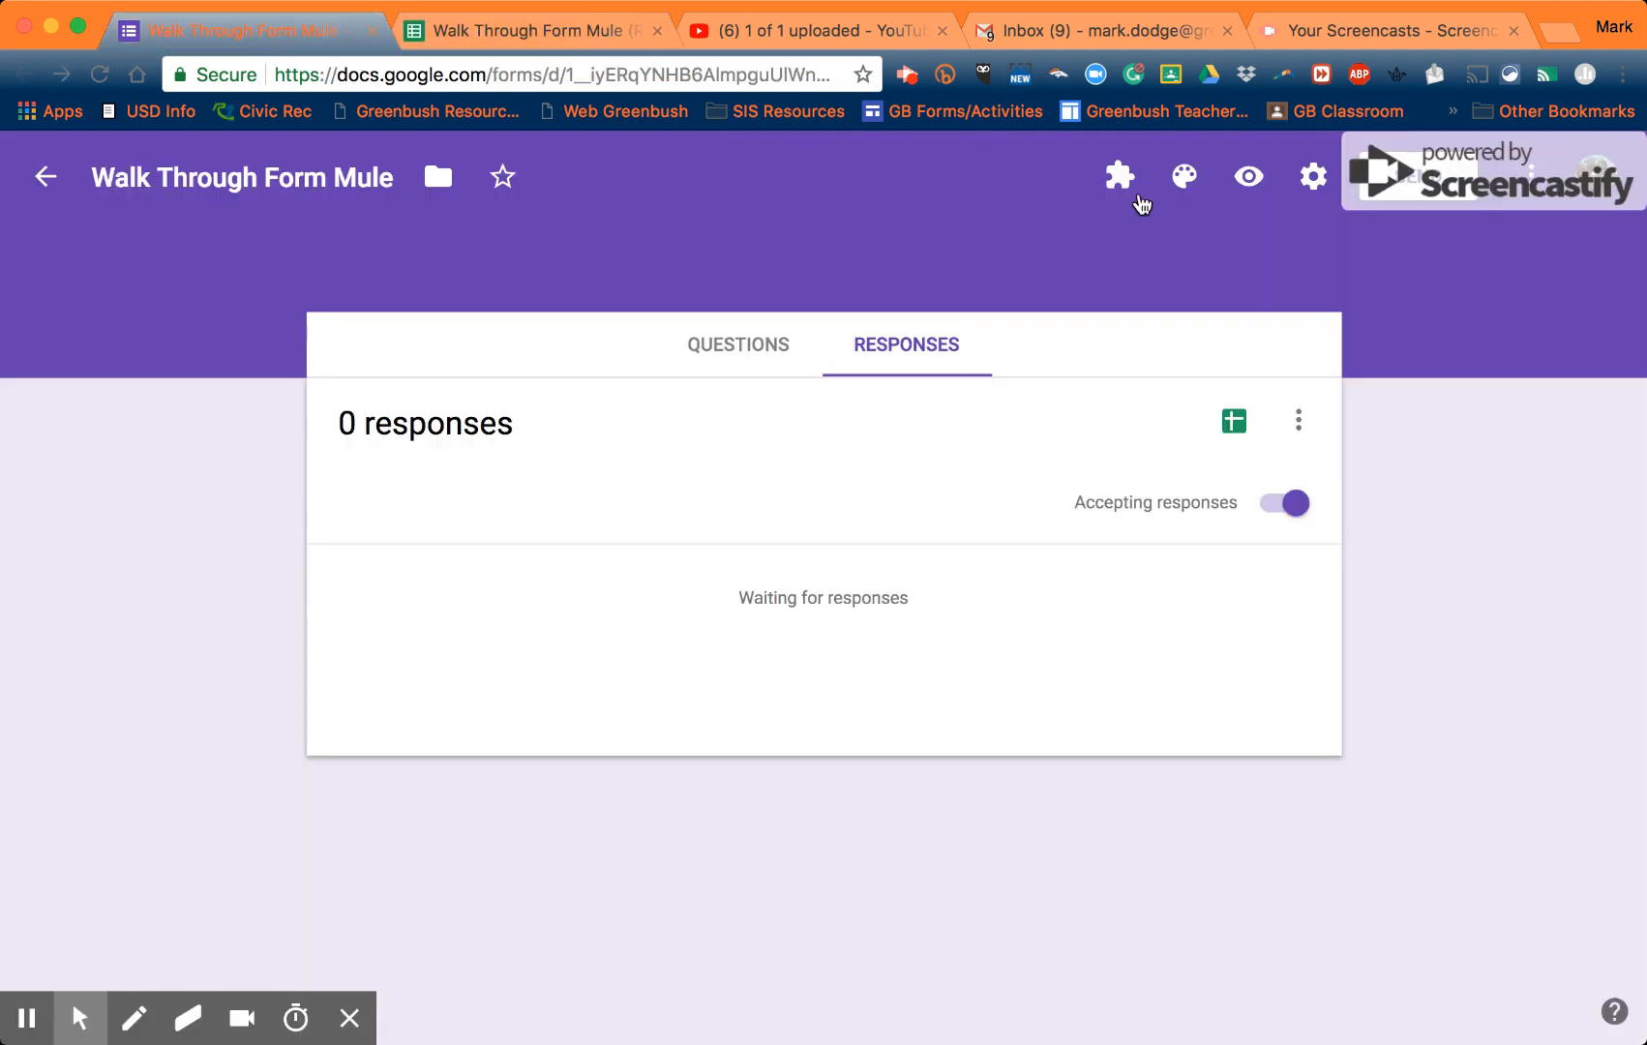
# - In the form preview, enter a teacher's name, pick their email, tick 75 to 95%, and submit
pyautogui.click(1249, 184)
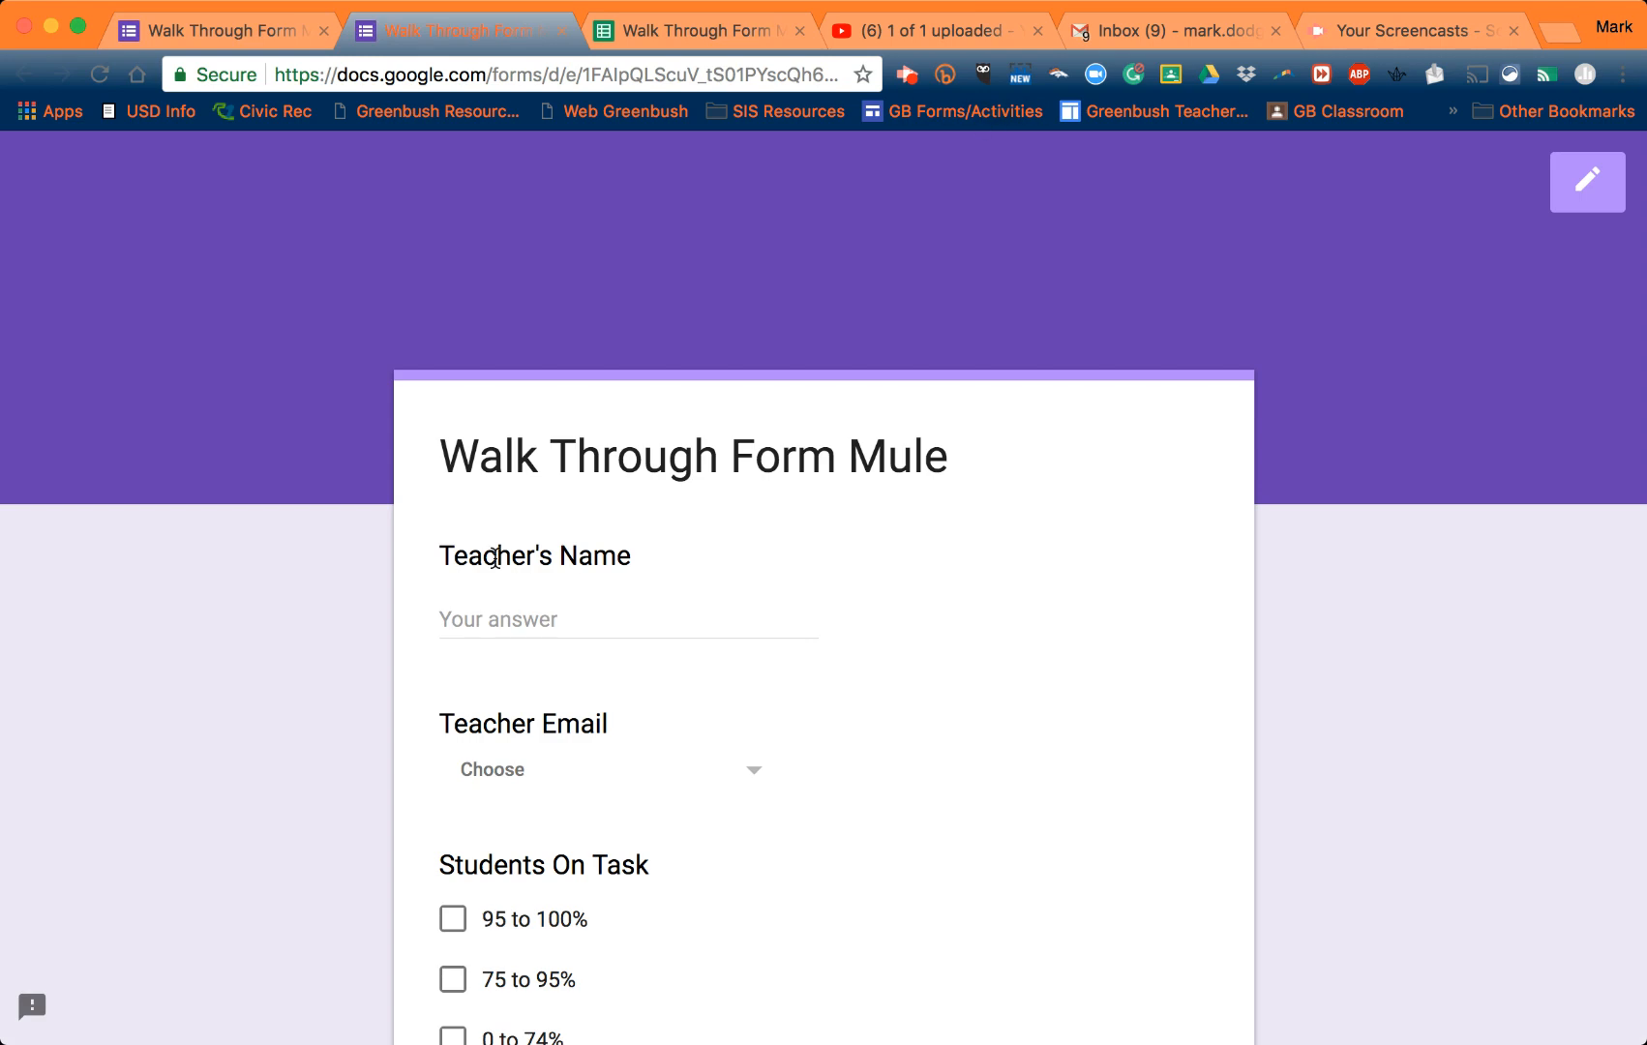
pyautogui.click(474, 619)
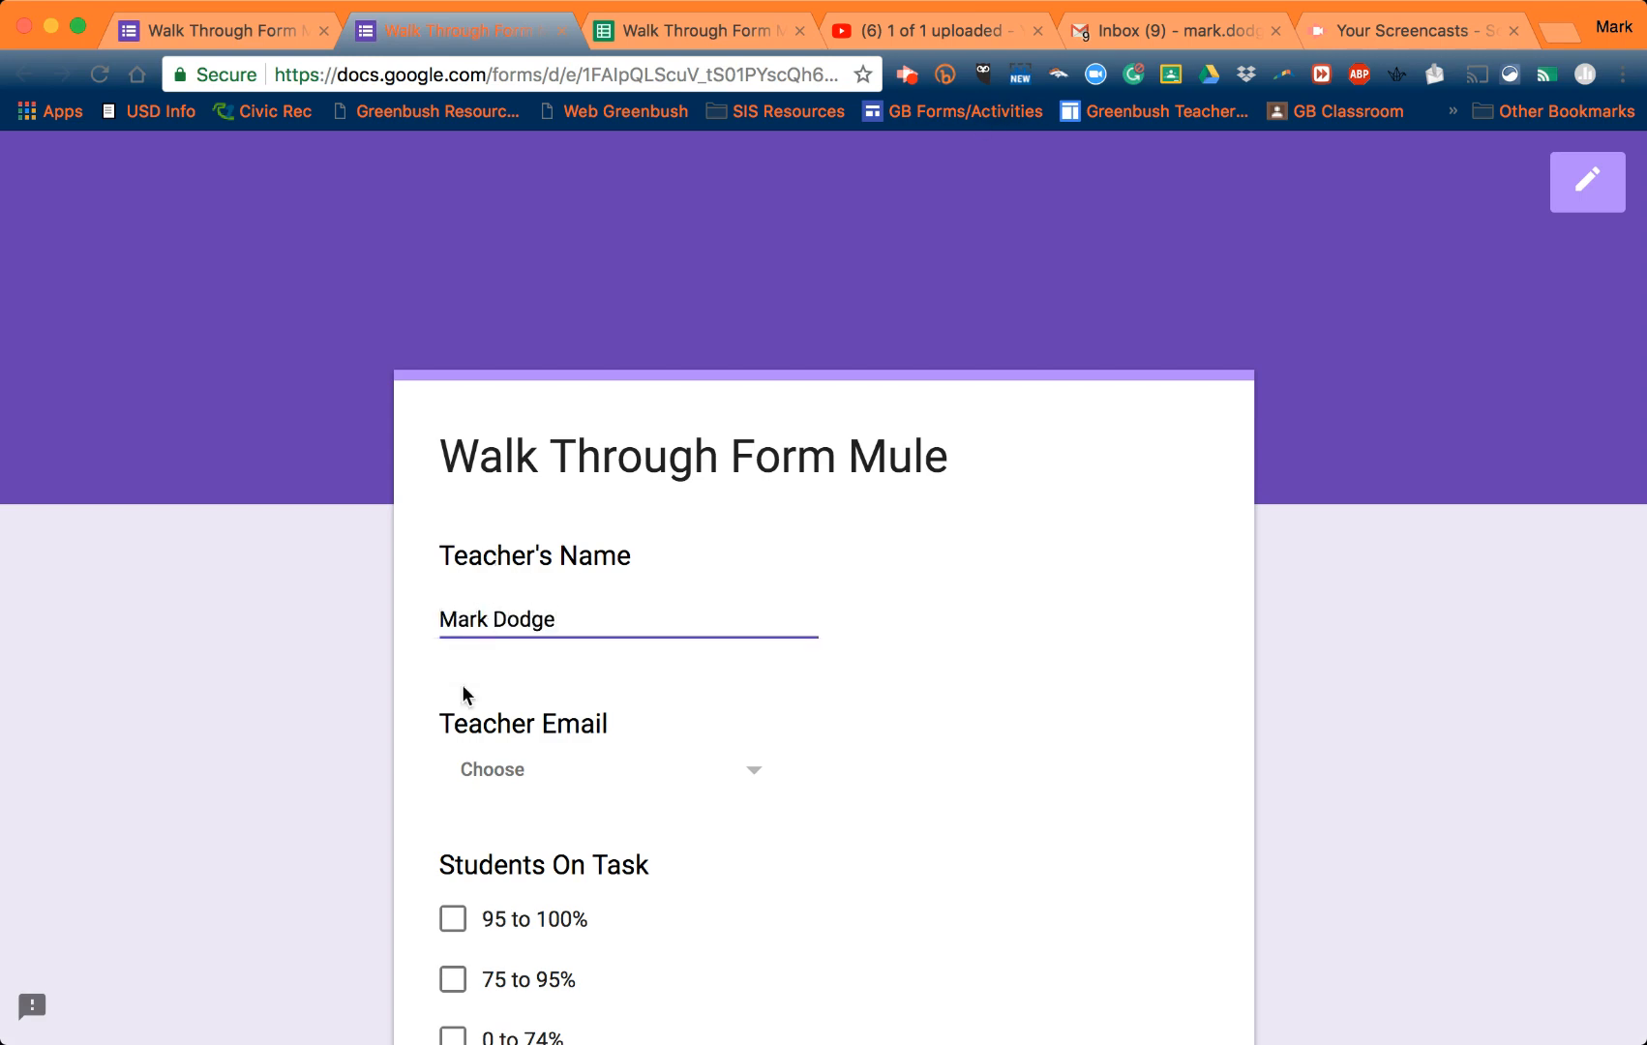
pyautogui.click(579, 767)
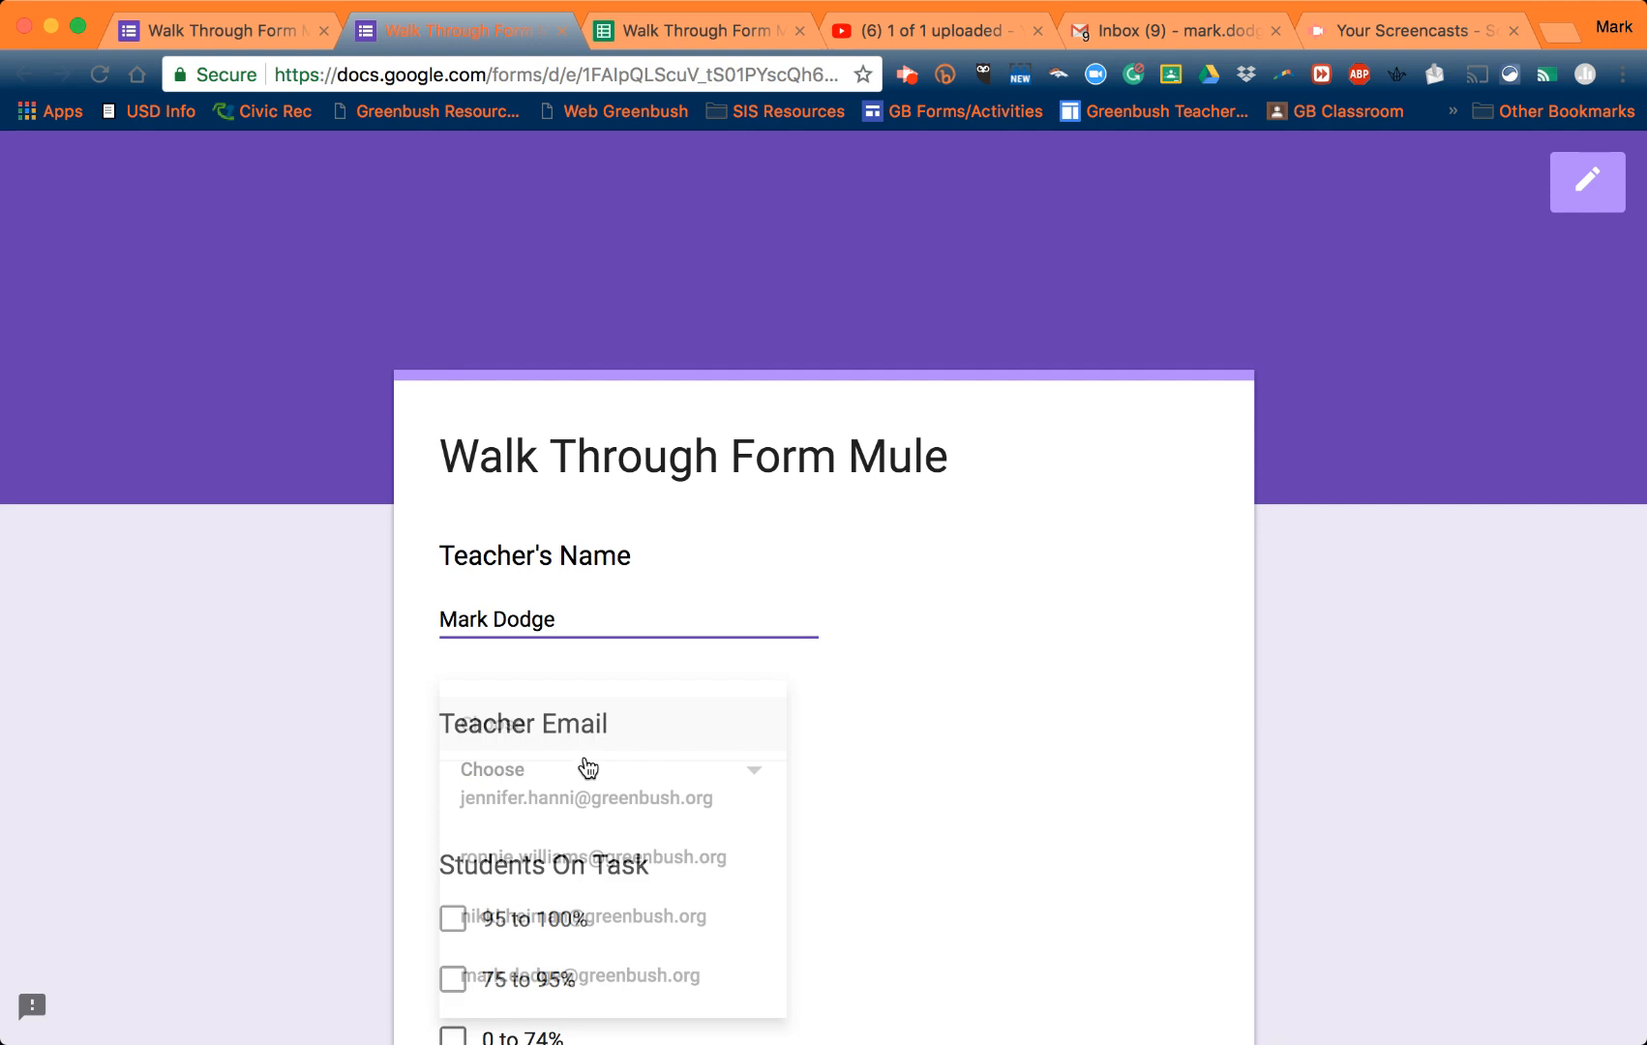
pyautogui.scroll(-2, 585, 861)
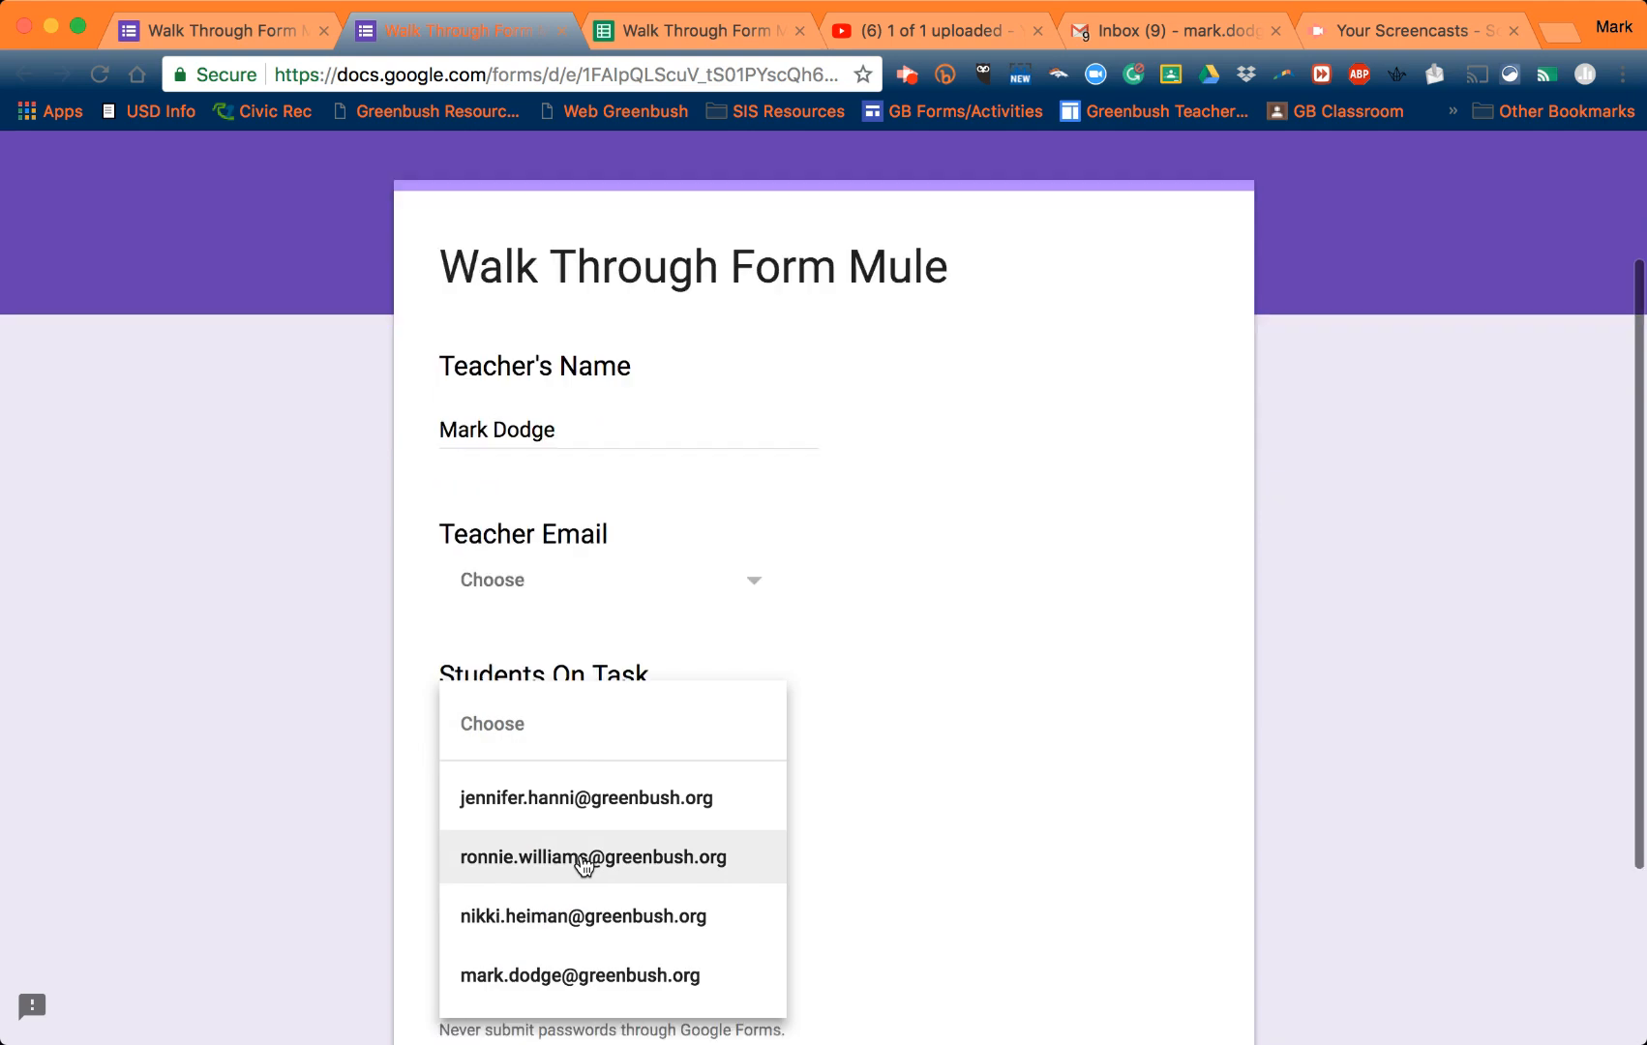
pyautogui.click(592, 975)
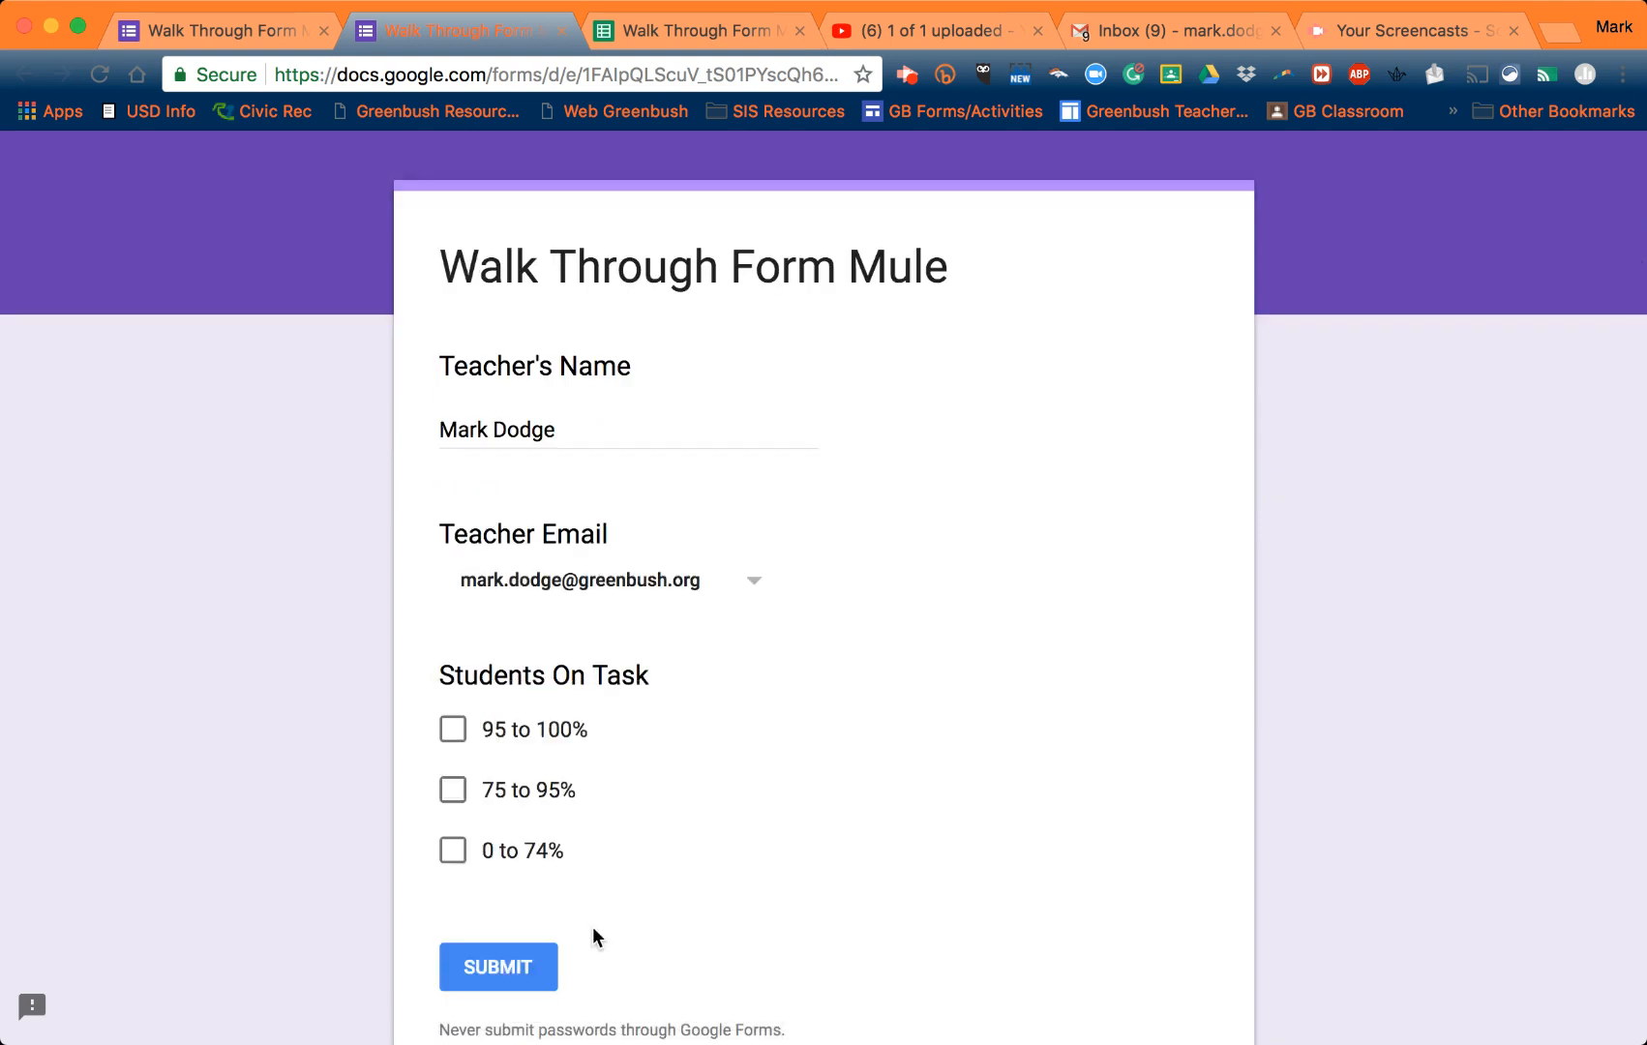
pyautogui.click(452, 789)
pyautogui.scroll(-2, 782, 779)
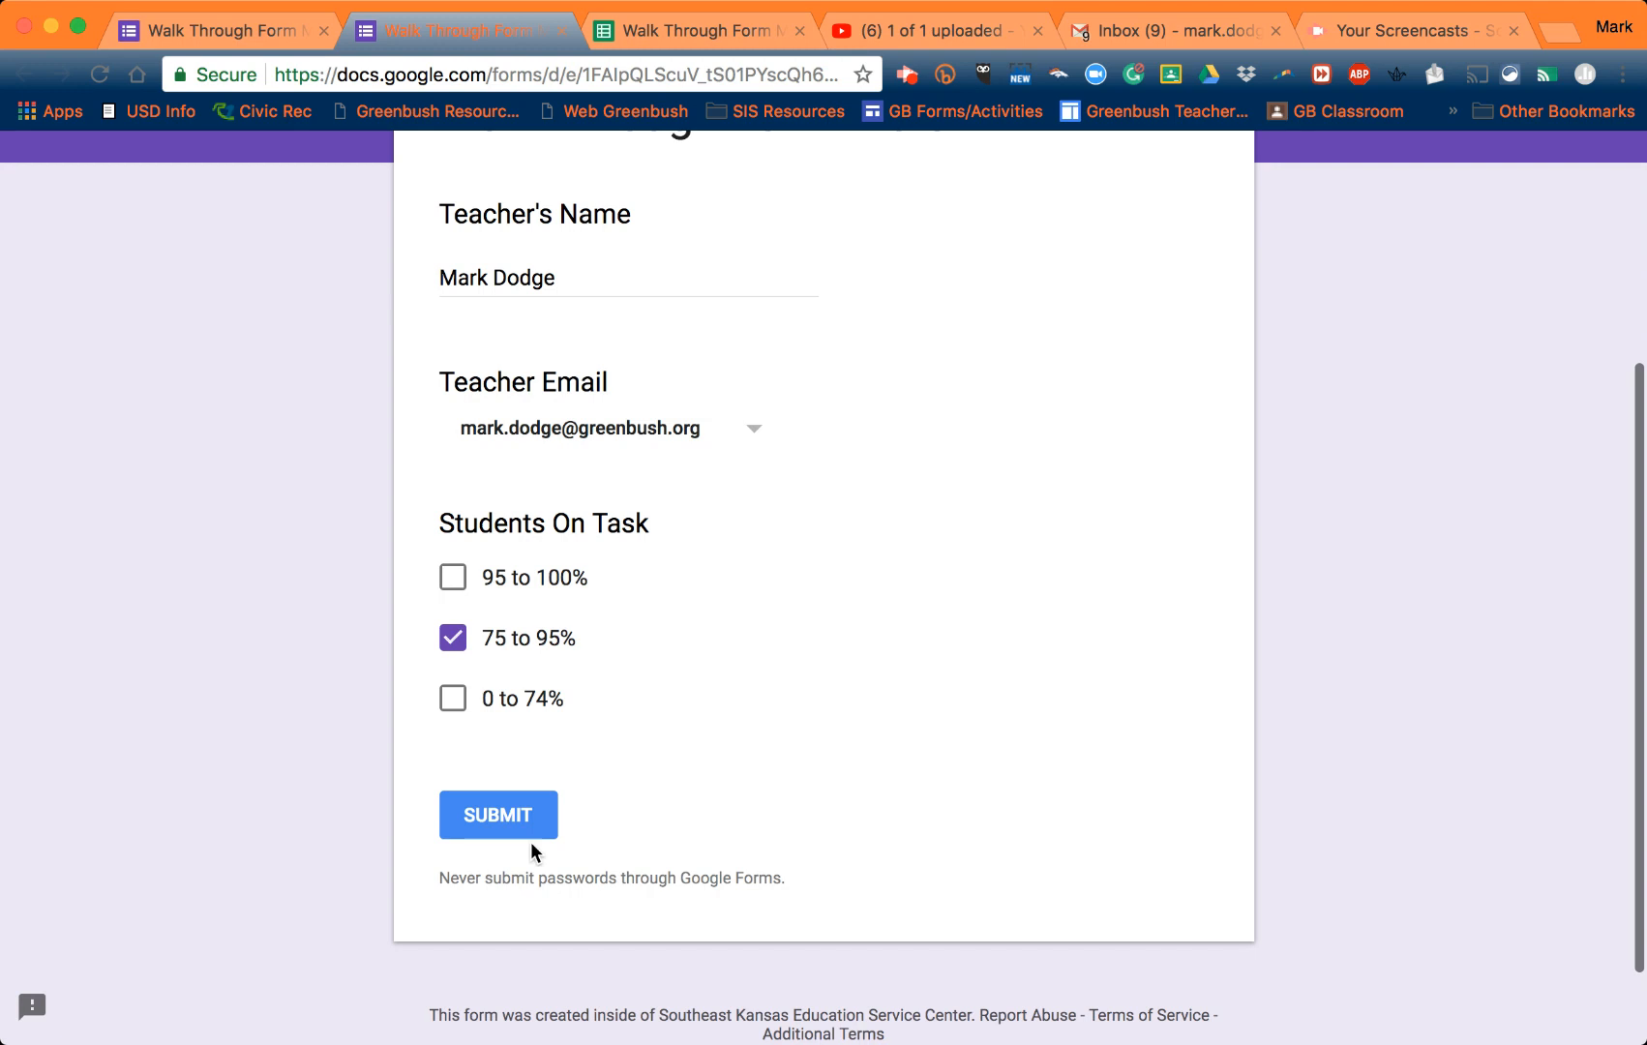
pyautogui.click(513, 821)
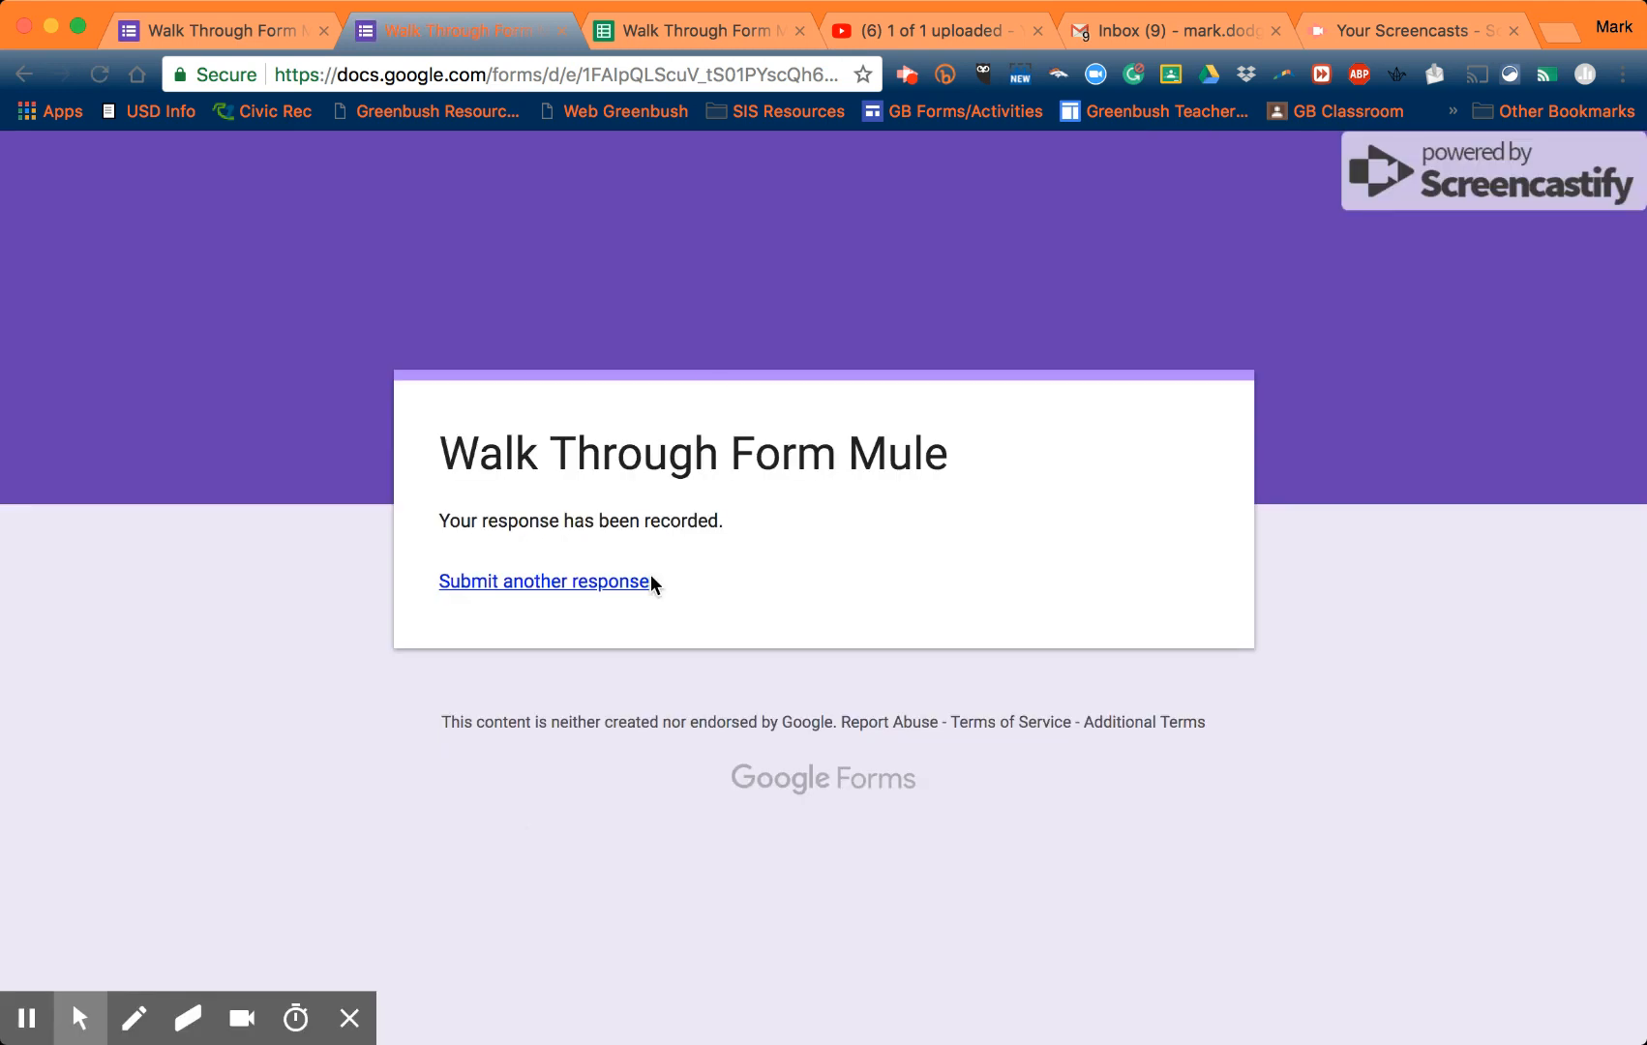
# - Check row 2 and its Send Status in the responses sheet, then go to the Gmail inbox
pyautogui.click(718, 37)
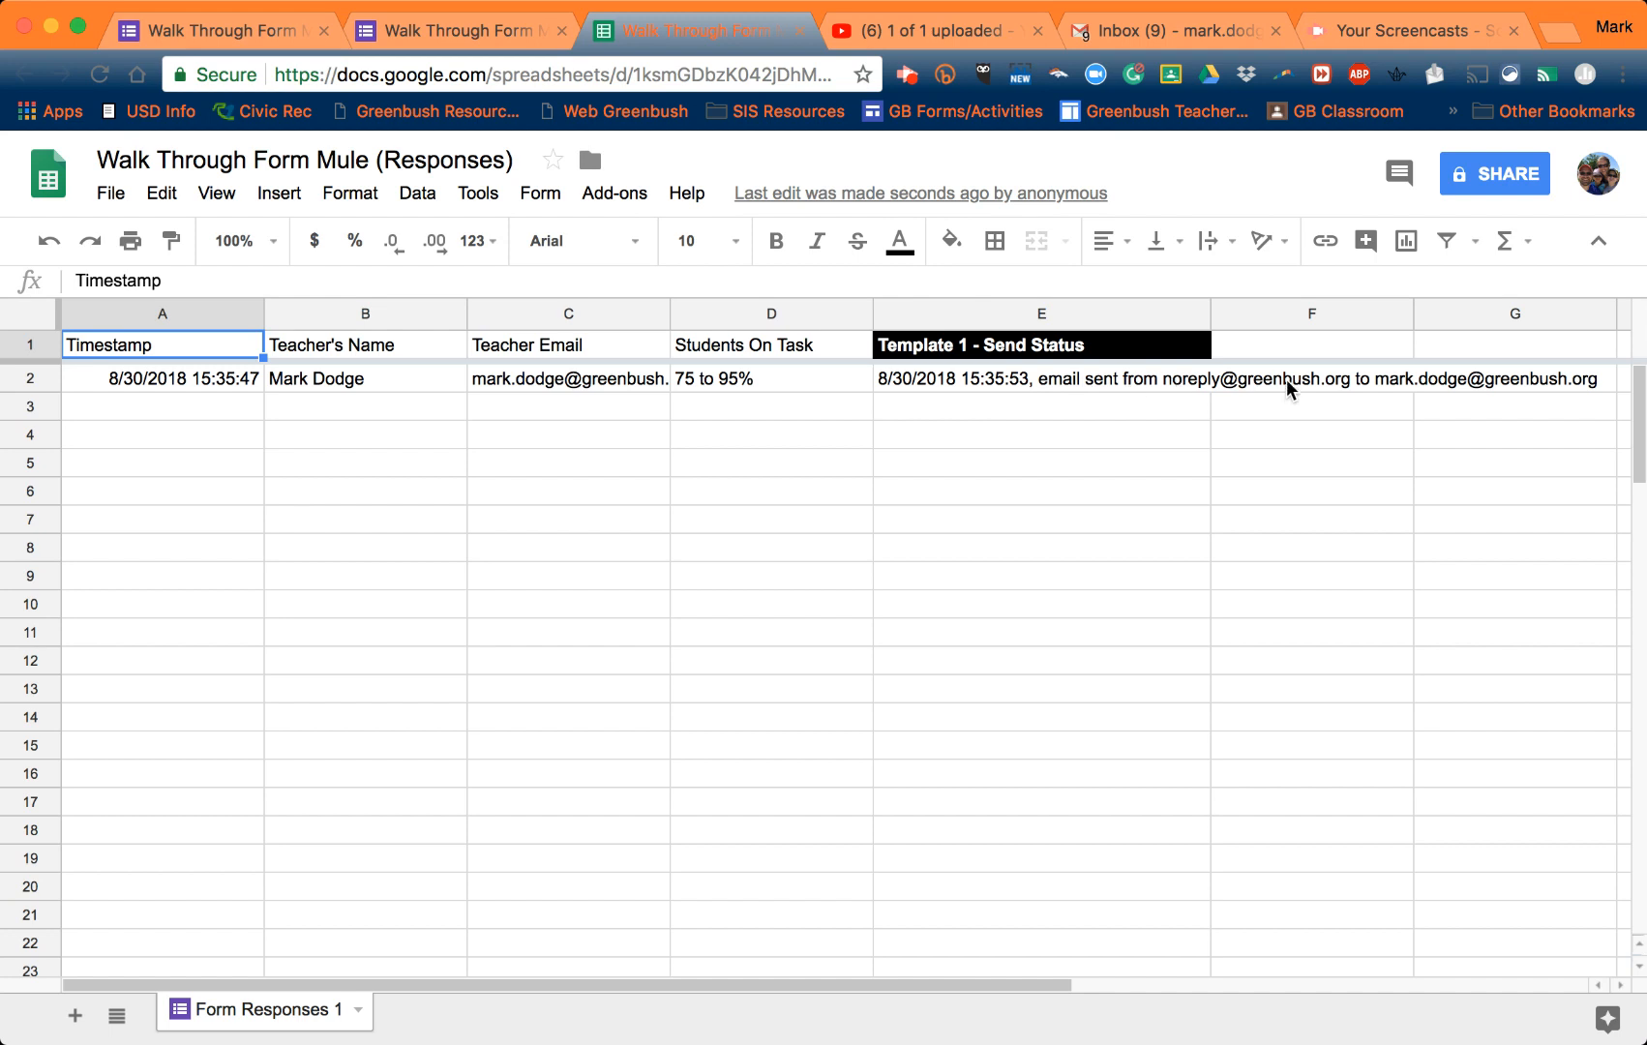
pyautogui.click(1152, 31)
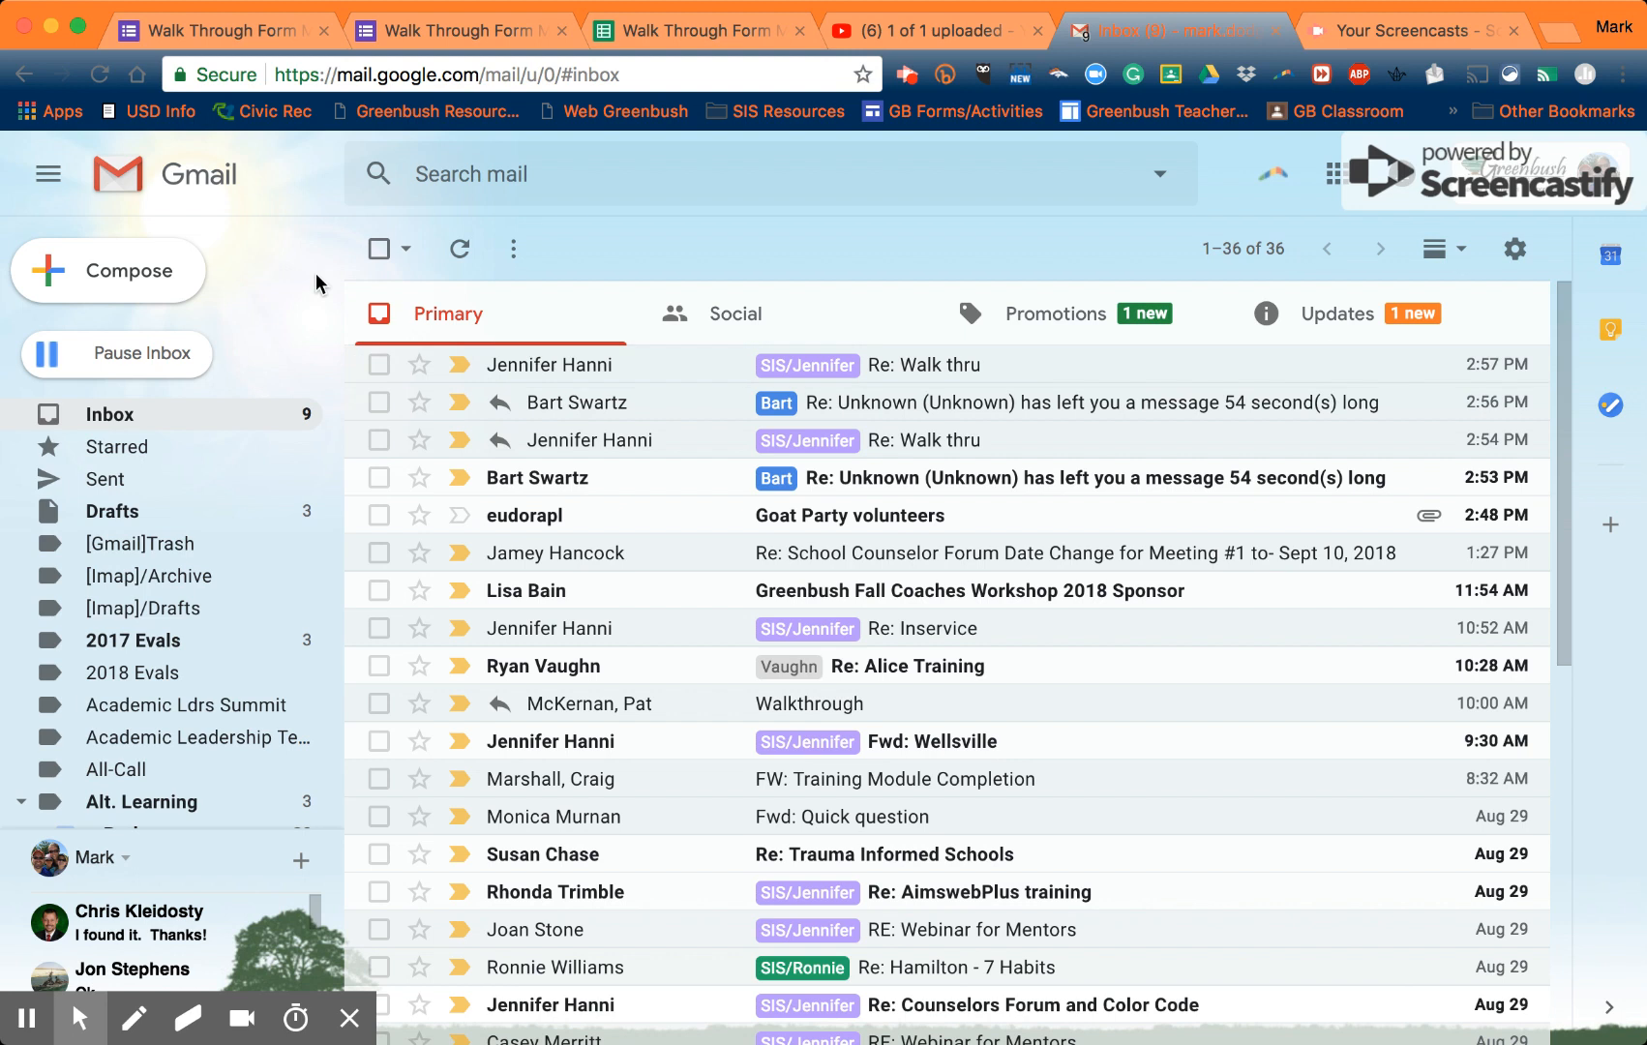
# - Refresh Gmail and open the Updates tab's 'Today's Walk Through Data' email from noreply
pyautogui.click(462, 249)
pyautogui.click(459, 249)
pyautogui.click(1262, 313)
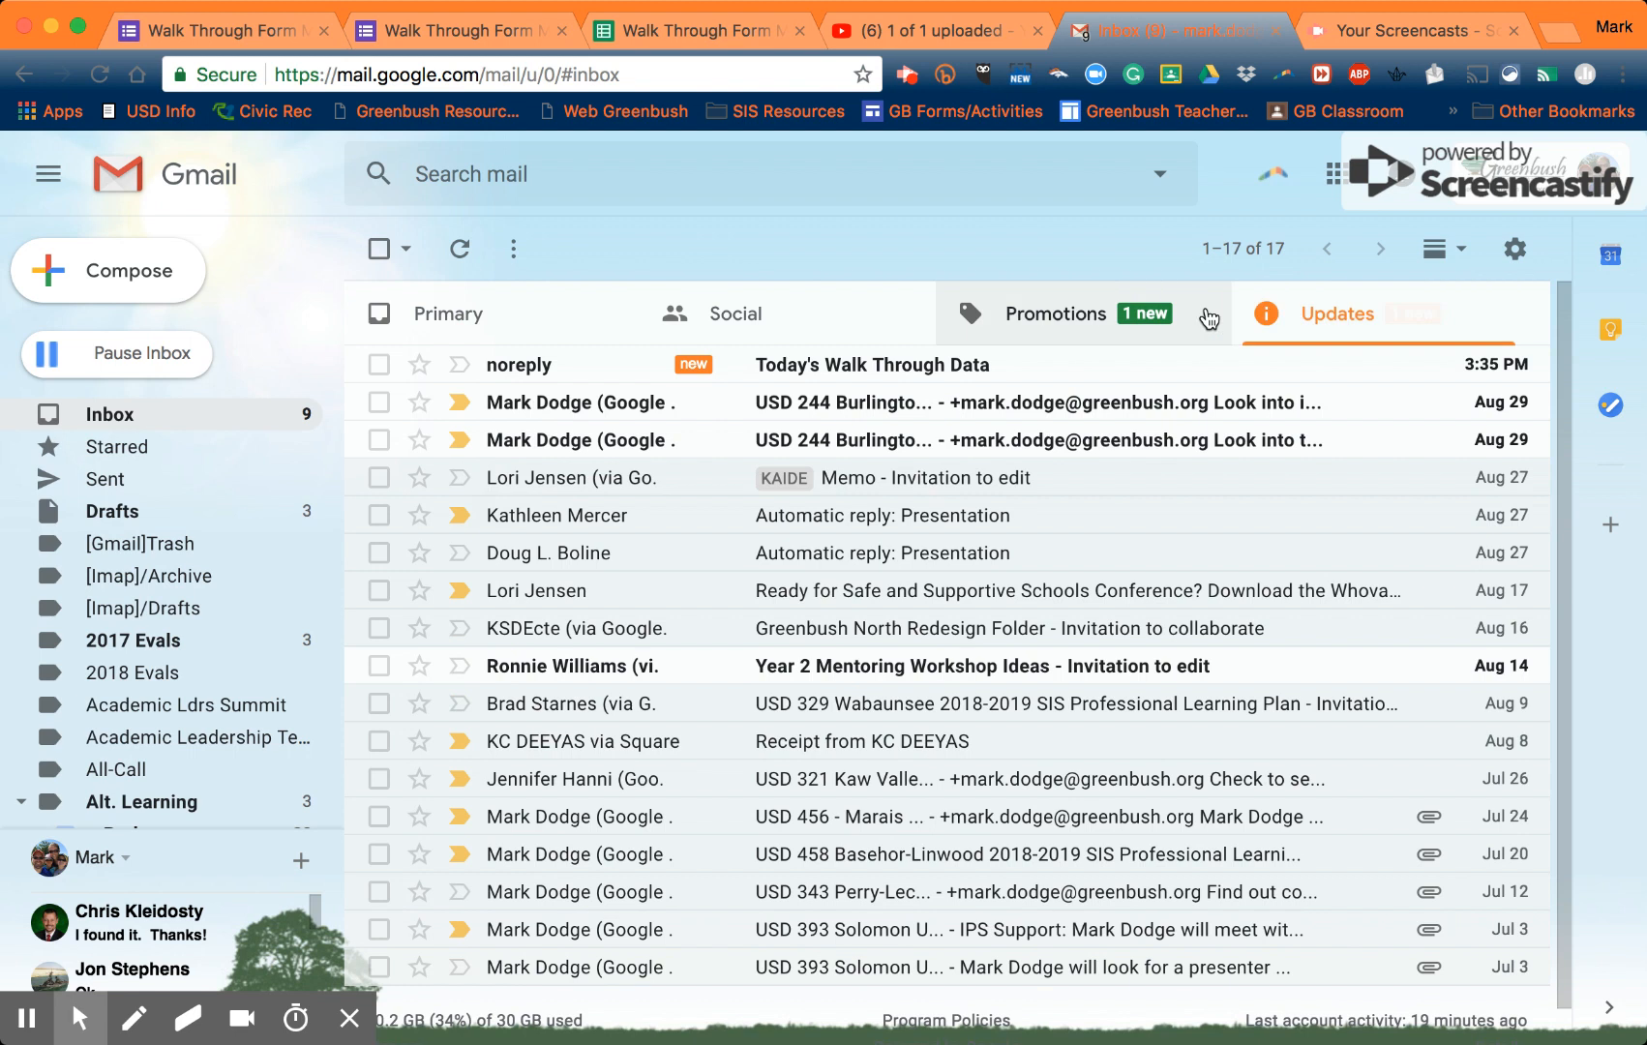
pyautogui.click(910, 370)
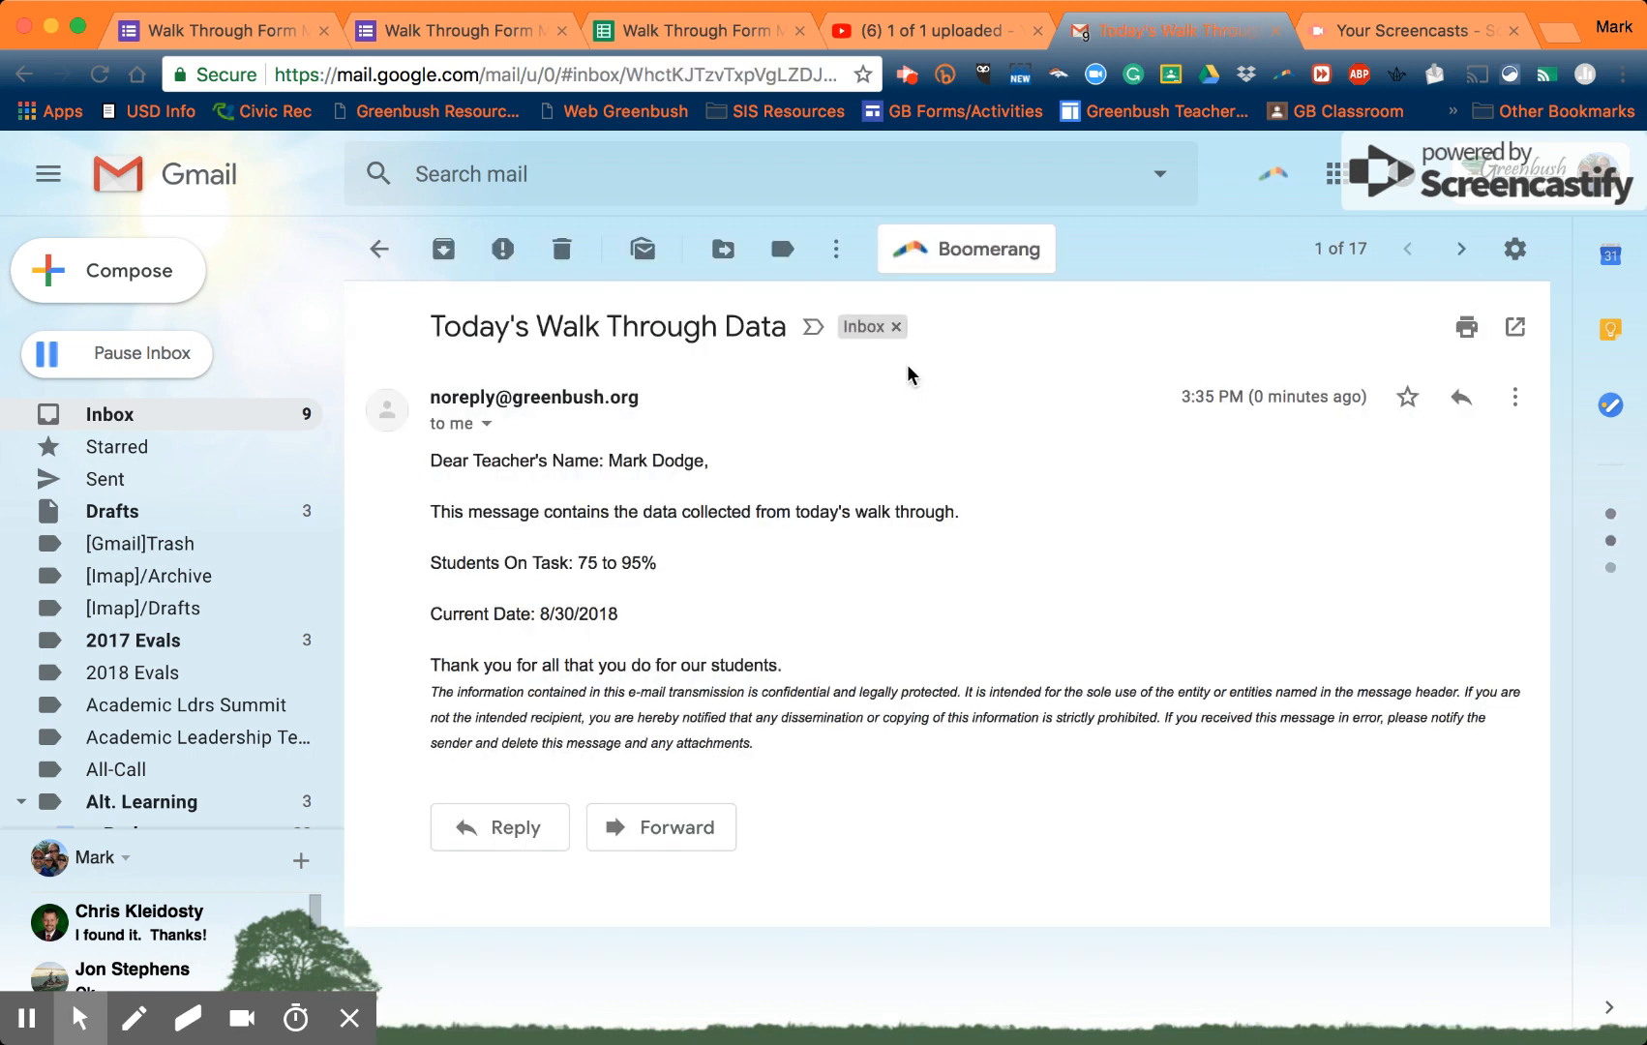